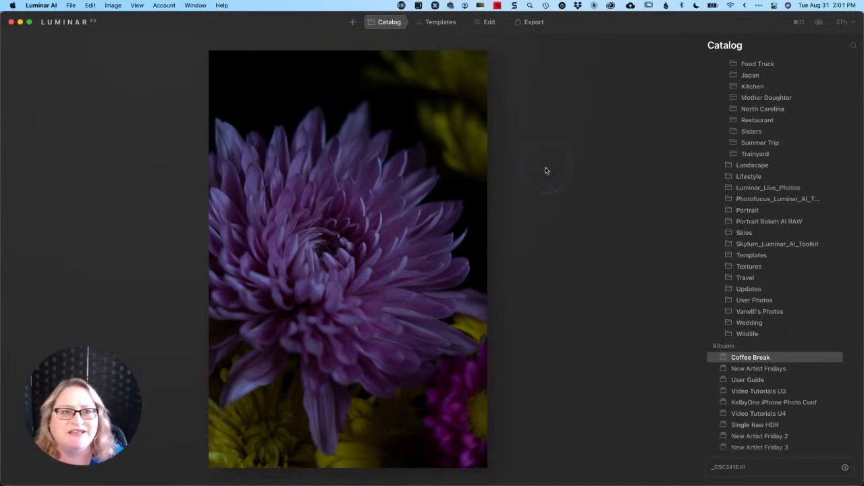
# - Apply the Fast Fix template from the Scenery collection to the flower photo
pyautogui.click(438, 25)
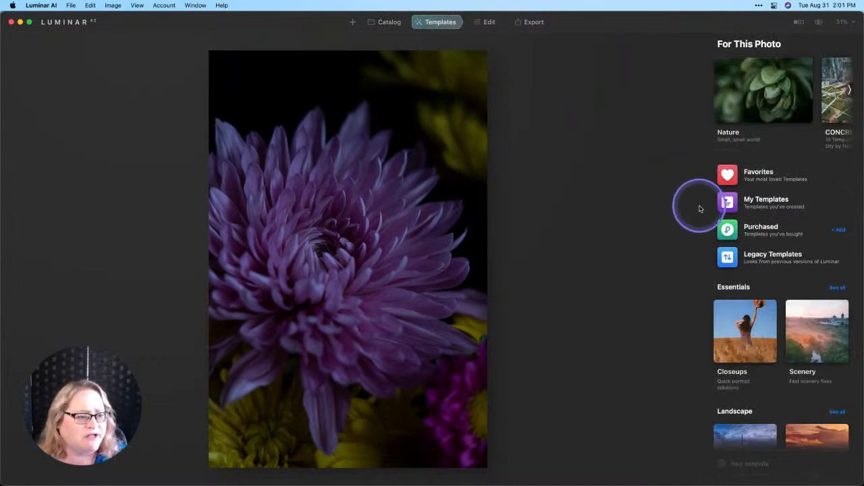
pyautogui.click(827, 331)
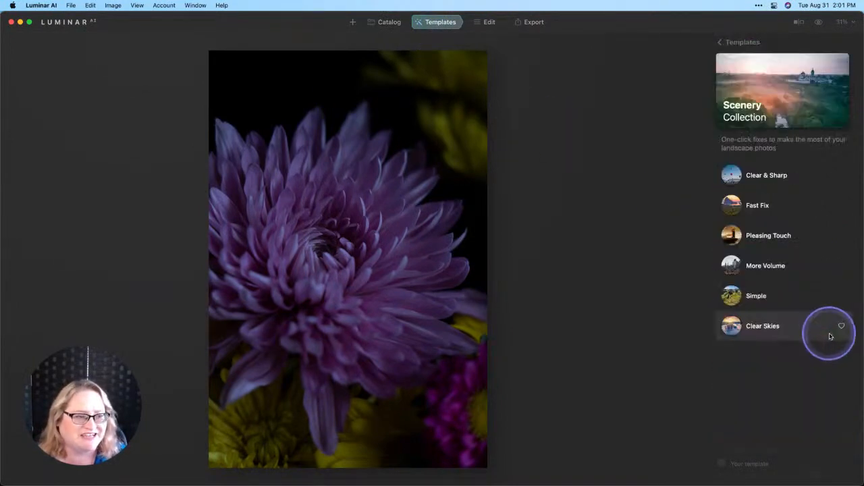
pyautogui.click(774, 206)
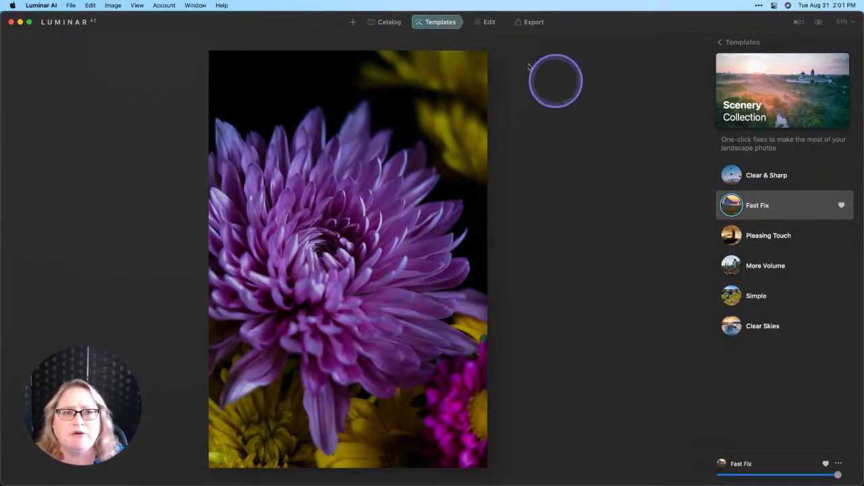
# - Crop the photo to a 4:5 ratio, shifting the image slightly upward within the crop frame
pyautogui.click(490, 22)
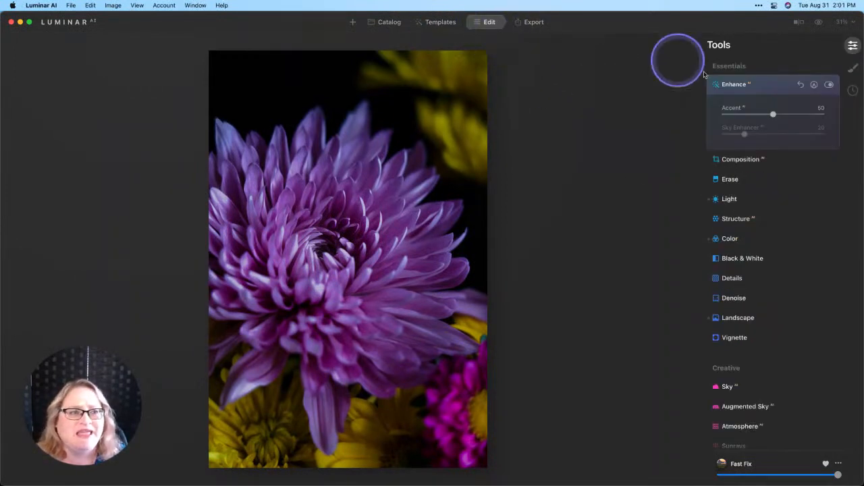
pyautogui.click(740, 159)
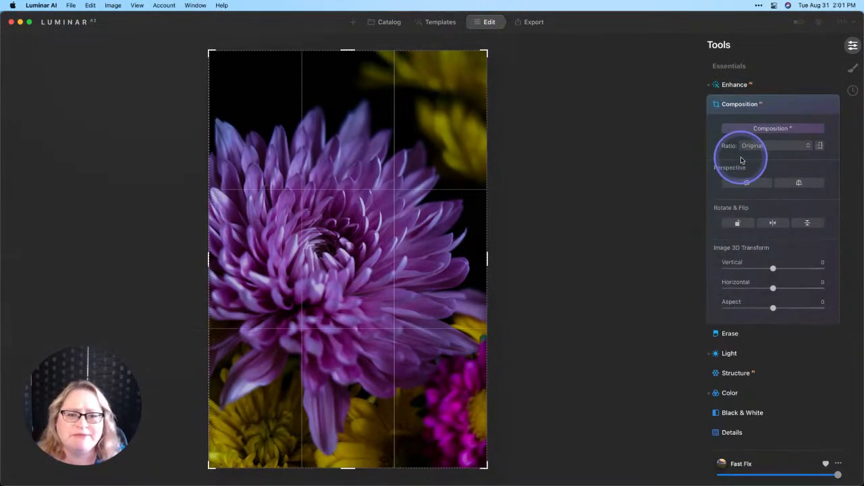
pyautogui.click(775, 147)
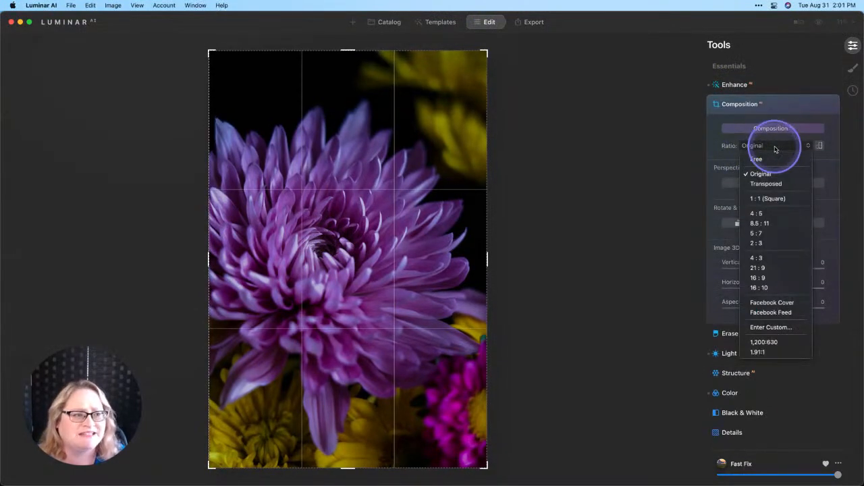
pyautogui.click(781, 213)
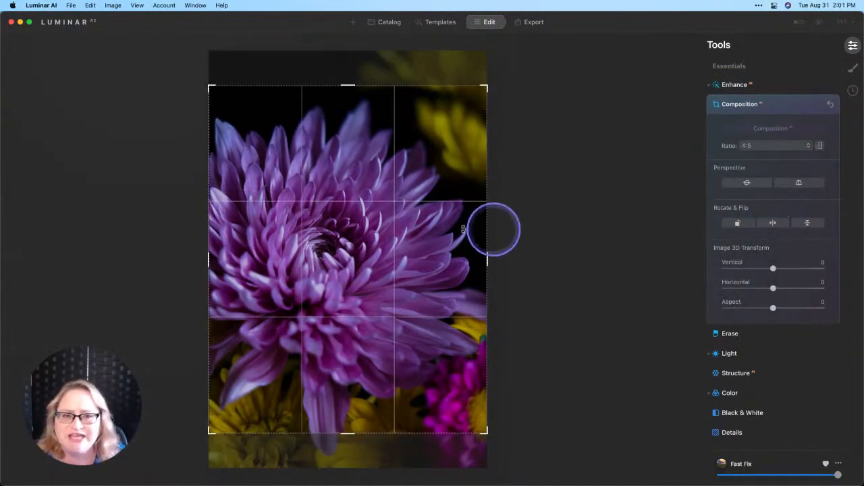
pyautogui.moveTo(403, 225); pyautogui.dragTo(407, 244)
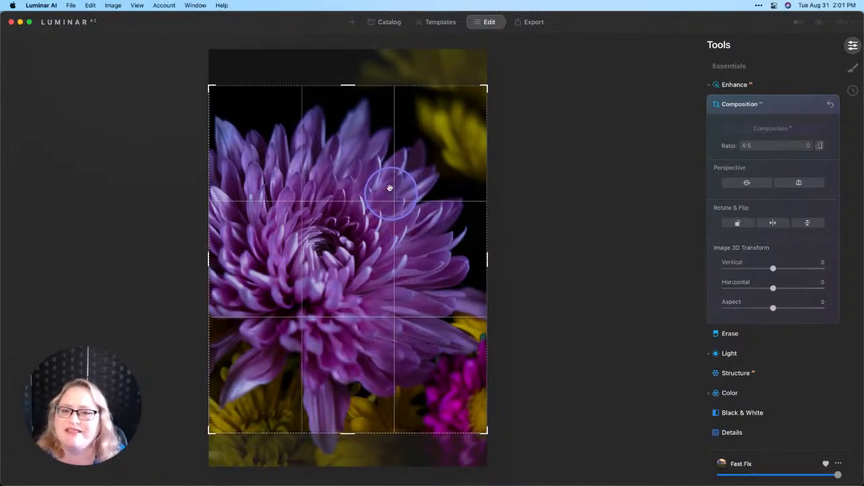
pyautogui.moveTo(320, 238); pyautogui.dragTo(322, 230)
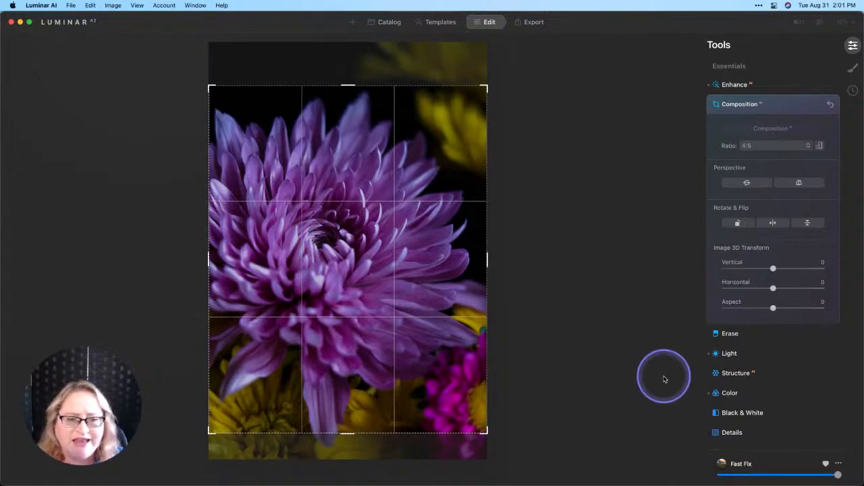
pyautogui.press('Return')
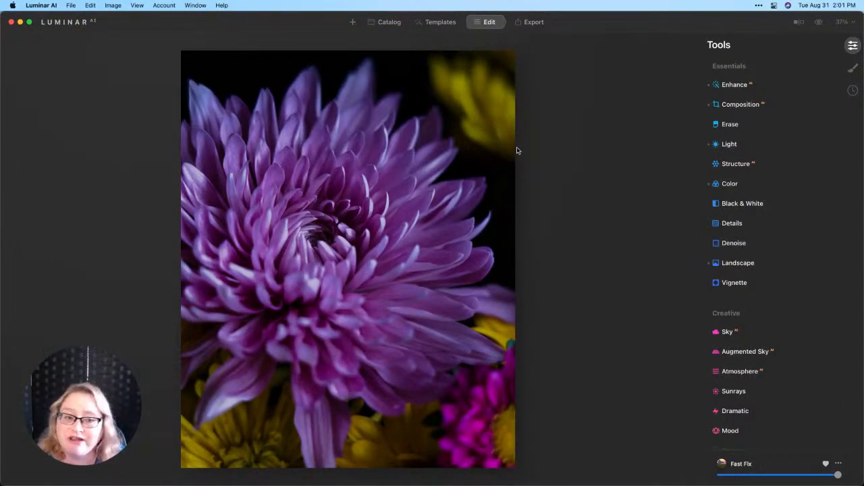
# - Clone the dark background over the upper part of the blurred yellow flower in the photo's upper-right corner, using a radius of 76
pyautogui.scroll(-10, 778, 297)
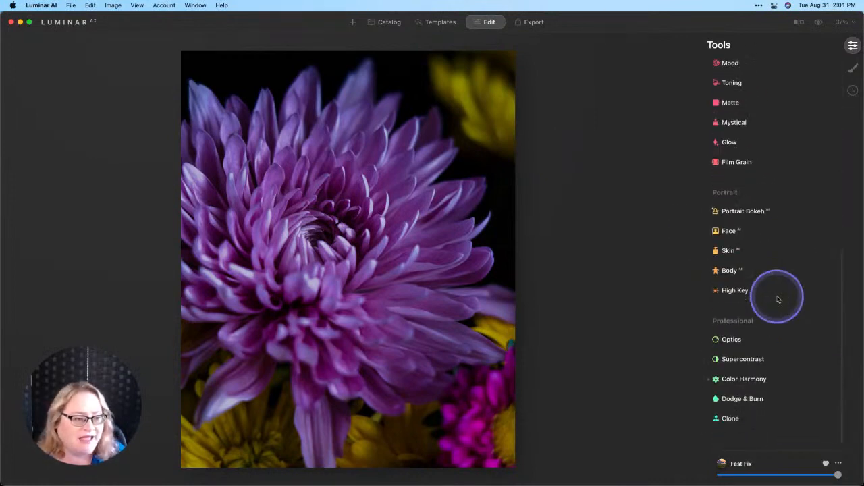
pyautogui.click(729, 427)
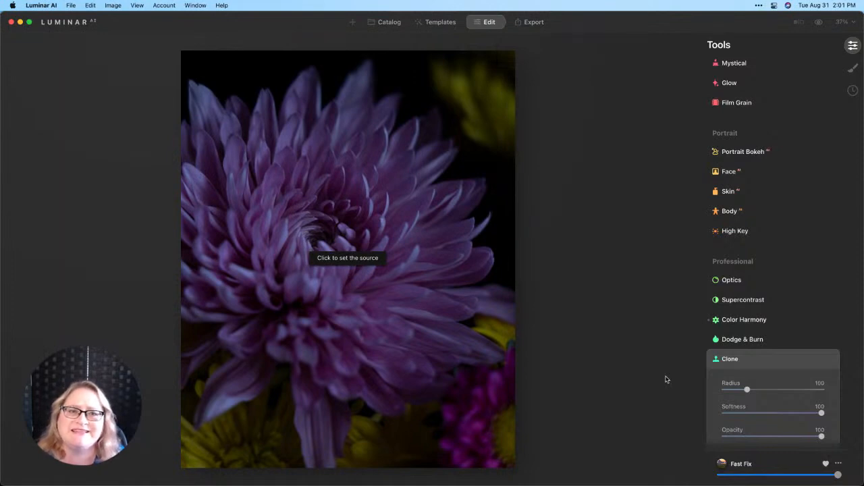
pyautogui.click(400, 70)
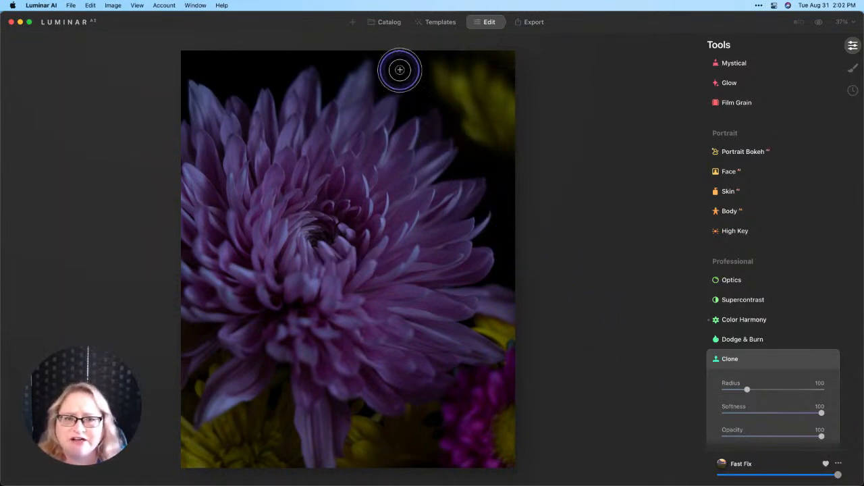
pyautogui.press('[')
pyautogui.press('[')
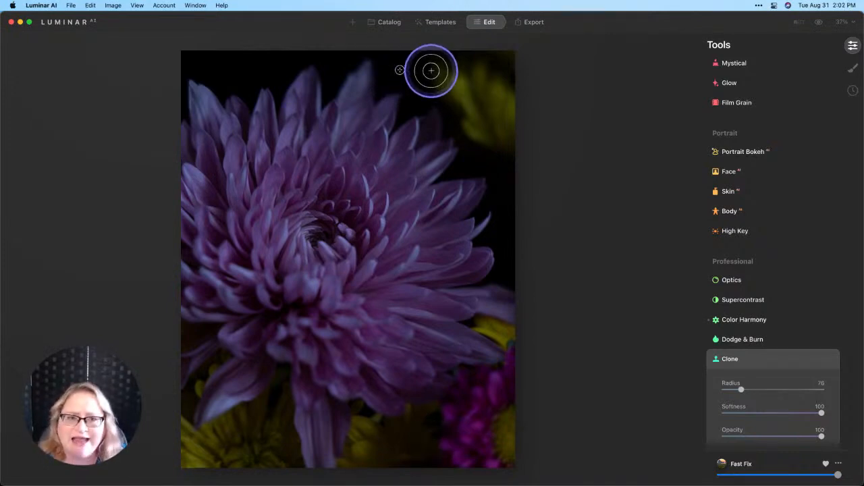
pyautogui.moveTo(431, 70)
pyautogui.mouseDown()
pyautogui.moveTo(485, 67)
pyautogui.moveTo(445, 78)
pyautogui.moveTo(480, 87)
pyautogui.mouseUp()
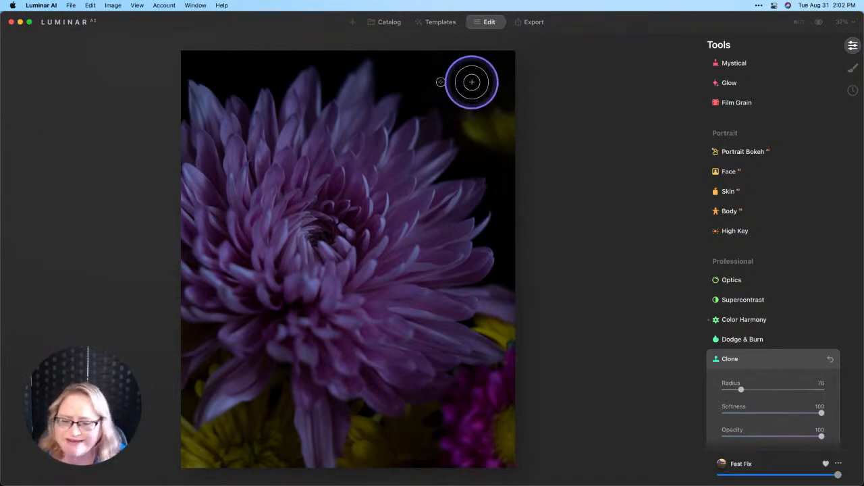
# - Resample the dark background and clone out the rest of the upper-right yellow flower, finishing the Clone edit
pyautogui.press('alt')
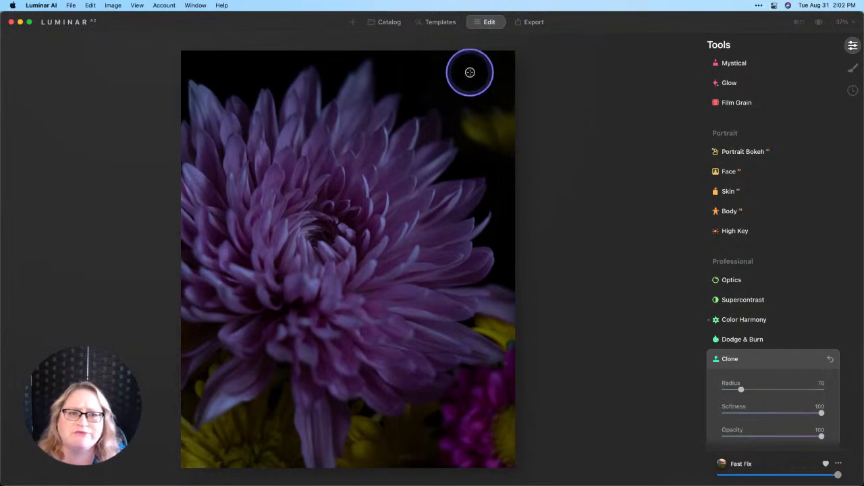
pyautogui.keyDown('alt'); pyautogui.click(470, 74); pyautogui.keyUp('alt')
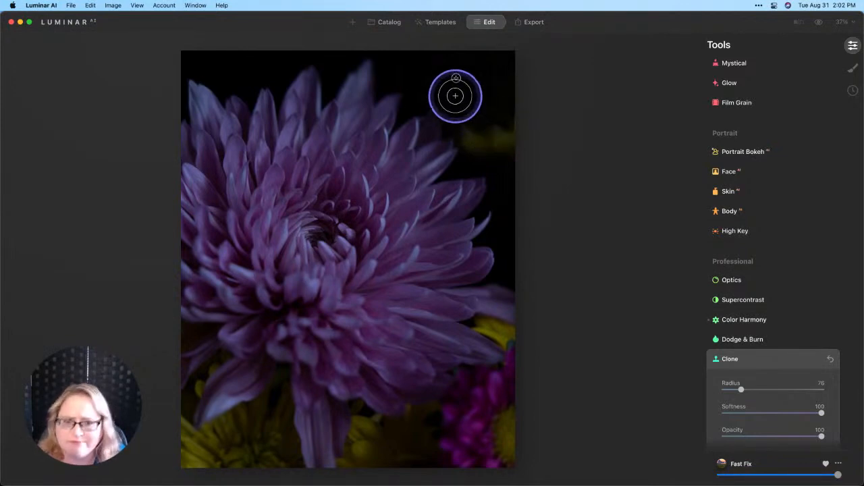
pyautogui.press('alt')
pyautogui.keyDown('alt'); pyautogui.click(436, 83); pyautogui.keyUp('alt')
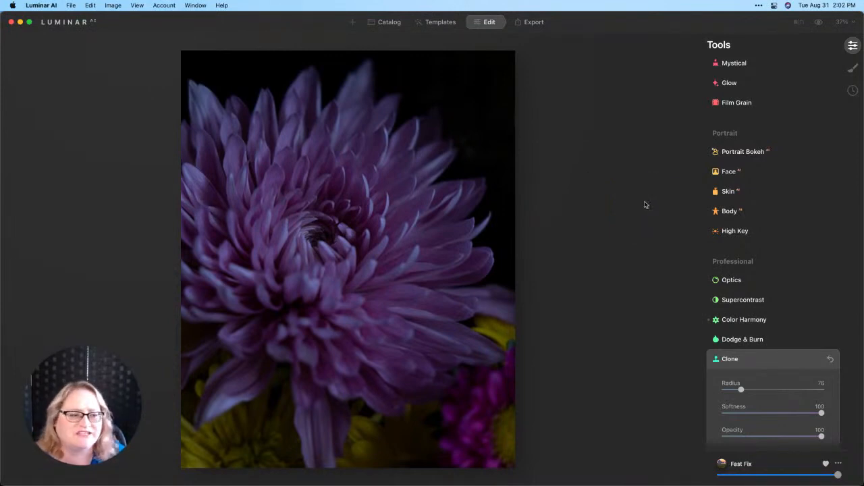
pyautogui.click(767, 364)
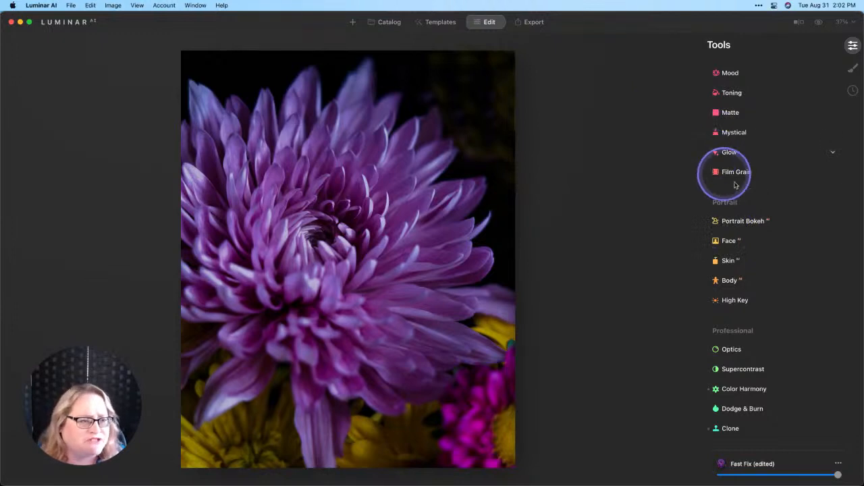
# - Apply the Auckland LUT to the photo with the Mood tool
pyautogui.scroll(2, 767, 225)
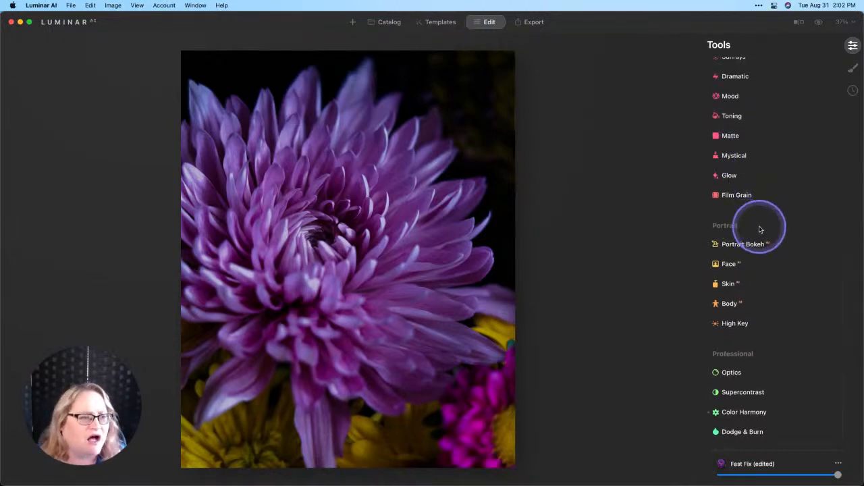
pyautogui.scroll(4, 757, 223)
pyautogui.click(746, 139)
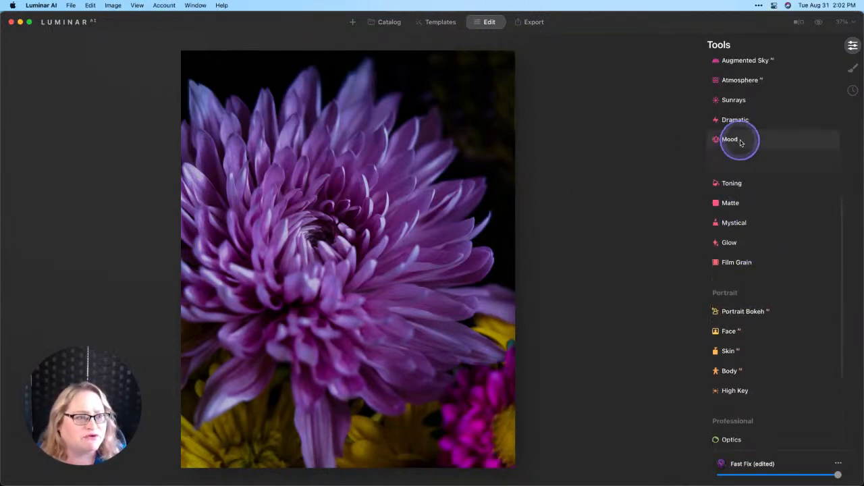
pyautogui.click(756, 164)
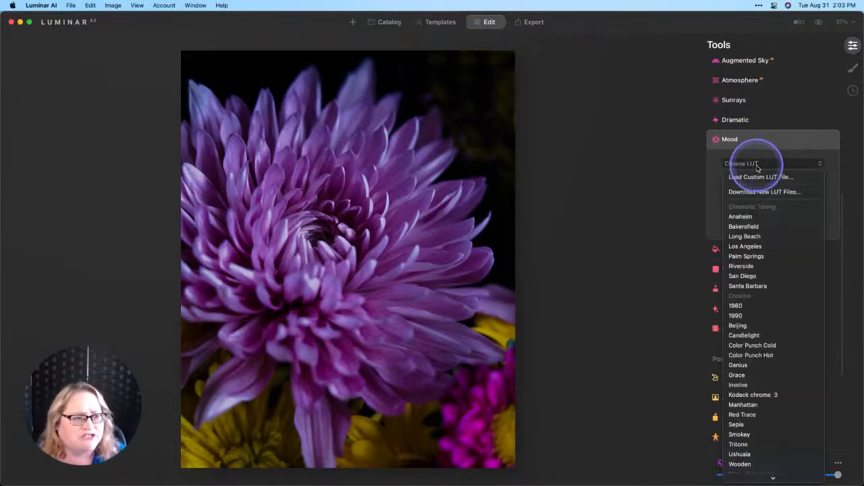
pyautogui.scroll(-2, 747, 297)
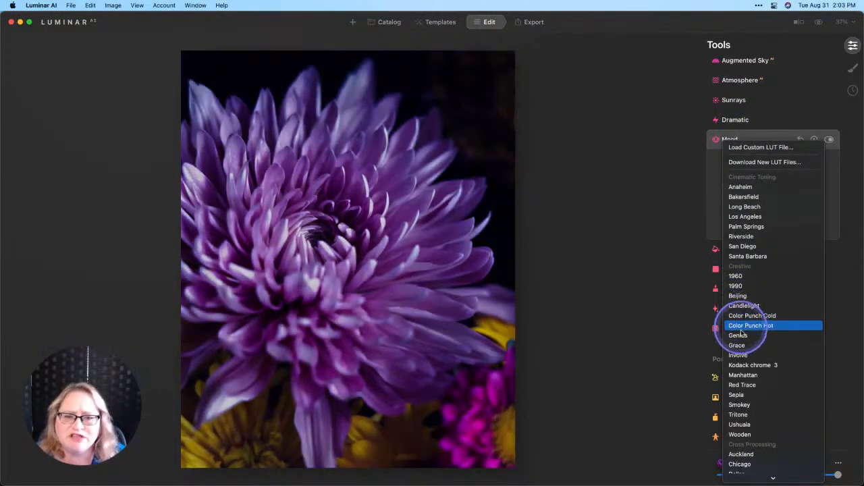
pyautogui.scroll(-5, 748, 335)
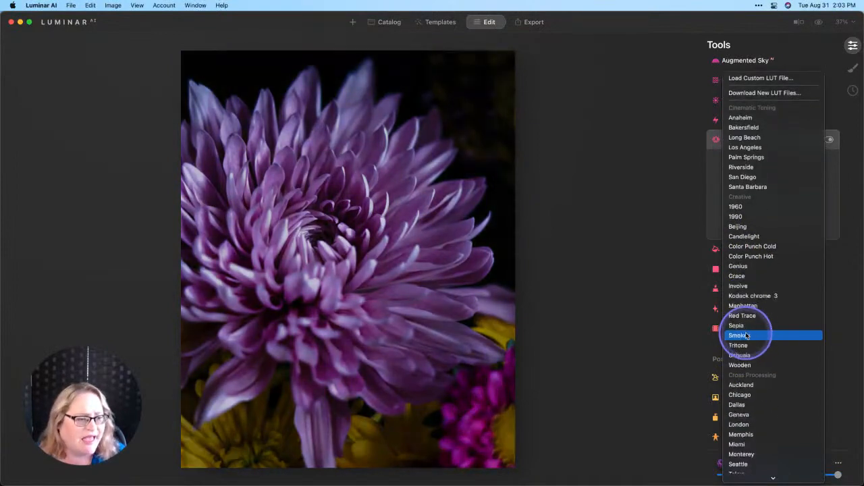
pyautogui.click(742, 384)
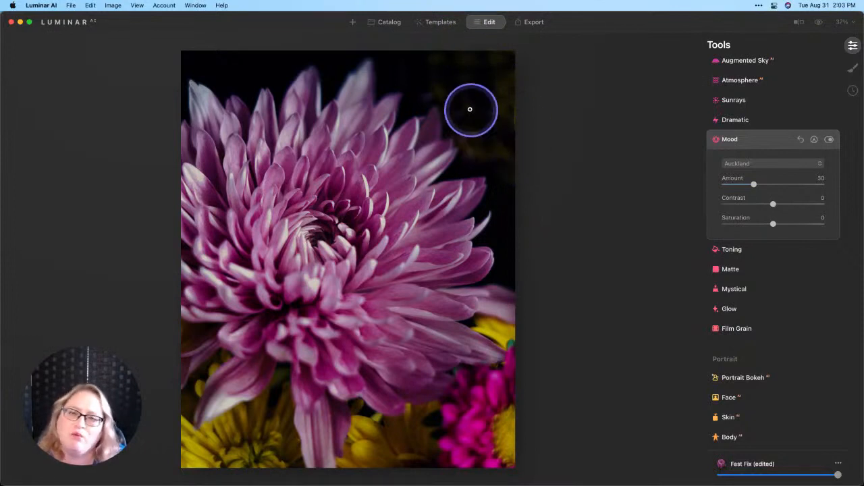
# - Darken the photo's upper-right background with Dodge & Burn, using brush size 220 and strength 14
pyautogui.scroll(-5, 781, 329)
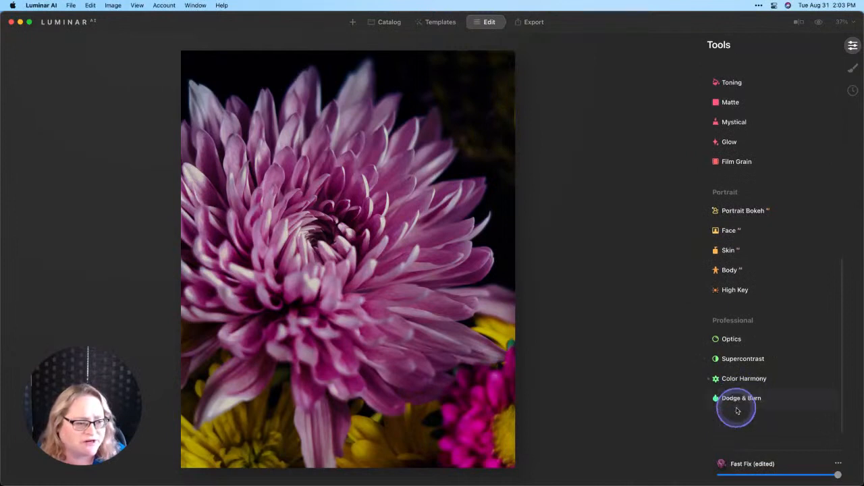
pyautogui.click(735, 407)
pyautogui.click(772, 340)
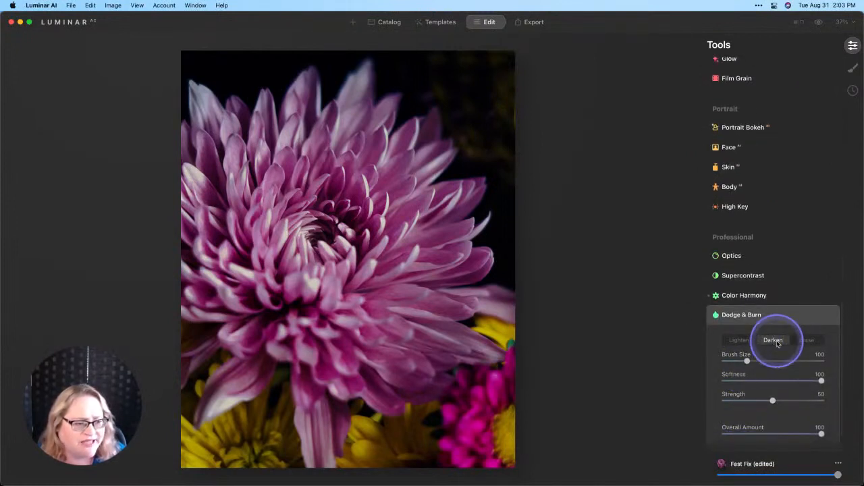
pyautogui.click(737, 401)
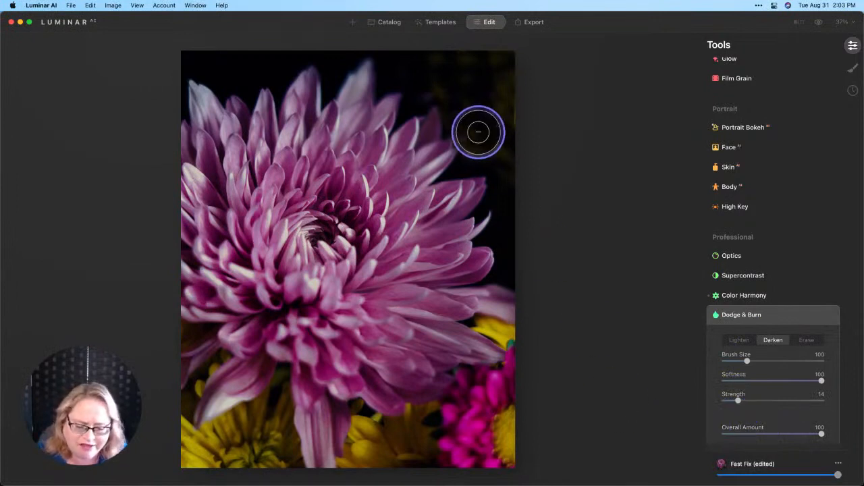
pyautogui.press(']')
pyautogui.press(']')
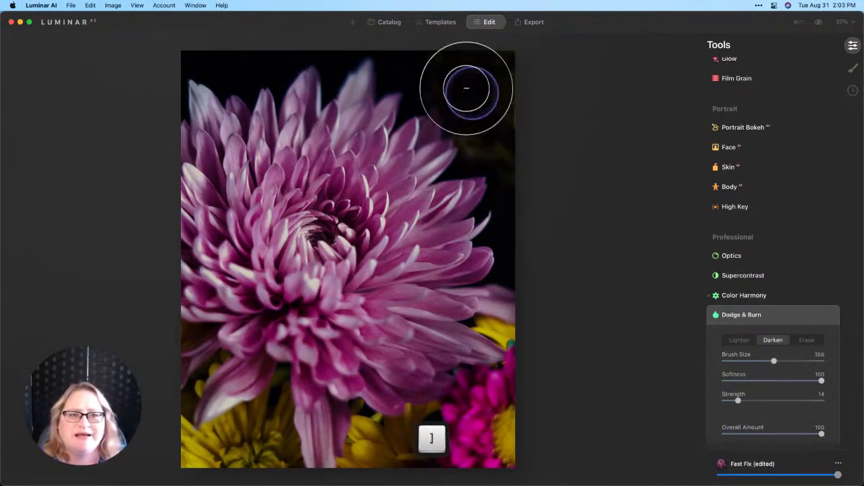
pyautogui.press(']')
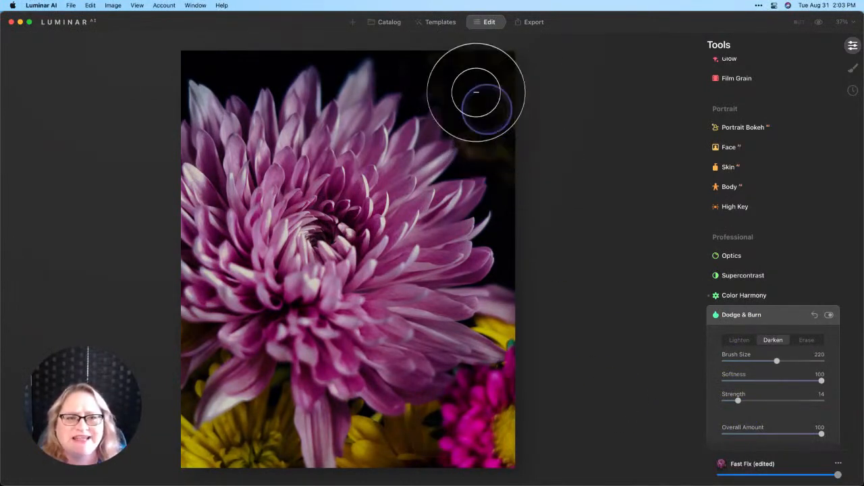
pyautogui.moveTo(476, 93)
pyautogui.mouseDown()
pyautogui.moveTo(428, 61)
pyautogui.moveTo(511, 89)
pyautogui.moveTo(517, 157)
pyautogui.moveTo(509, 158)
pyautogui.moveTo(491, 54)
pyautogui.moveTo(502, 143)
pyautogui.moveTo(506, 129)
pyautogui.moveTo(470, 52)
pyautogui.moveTo(522, 134)
pyautogui.moveTo(521, 155)
pyautogui.moveTo(490, 61)
pyautogui.moveTo(462, 49)
pyautogui.moveTo(449, 57)
pyautogui.moveTo(504, 102)
pyautogui.moveTo(498, 136)
pyautogui.moveTo(516, 149)
pyautogui.moveTo(497, 127)
pyautogui.moveTo(519, 156)
pyautogui.moveTo(500, 57)
pyautogui.moveTo(497, 135)
pyautogui.moveTo(511, 162)
pyautogui.moveTo(436, 72)
pyautogui.moveTo(392, 38)
pyautogui.moveTo(492, 135)
pyautogui.moveTo(399, 43)
pyautogui.mouseUp()
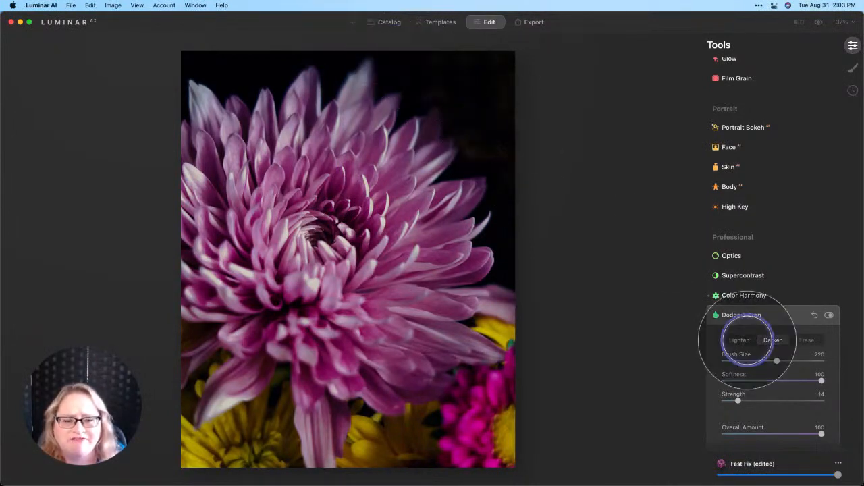
# - Darken the yellow and pink background flowers along the photo's bottom with Dodge & Burn, using brush size 232 and strength 11
pyautogui.press('[')
pyautogui.press('[')
pyautogui.press('[')
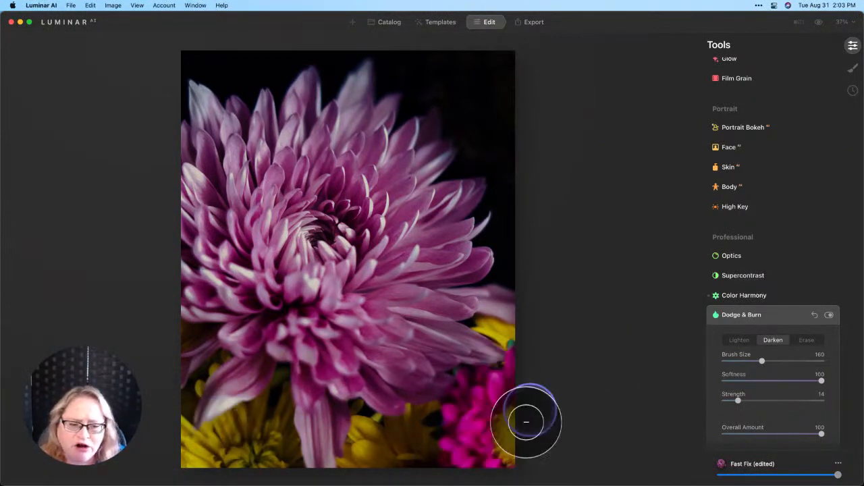
pyautogui.press(']')
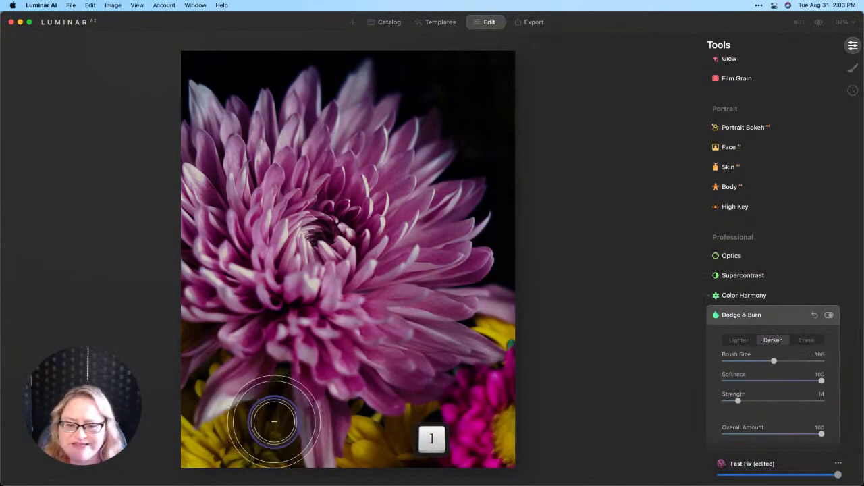
pyautogui.press(']')
pyautogui.press(']')
pyautogui.press(']')
pyautogui.press(']')
pyautogui.press(']')
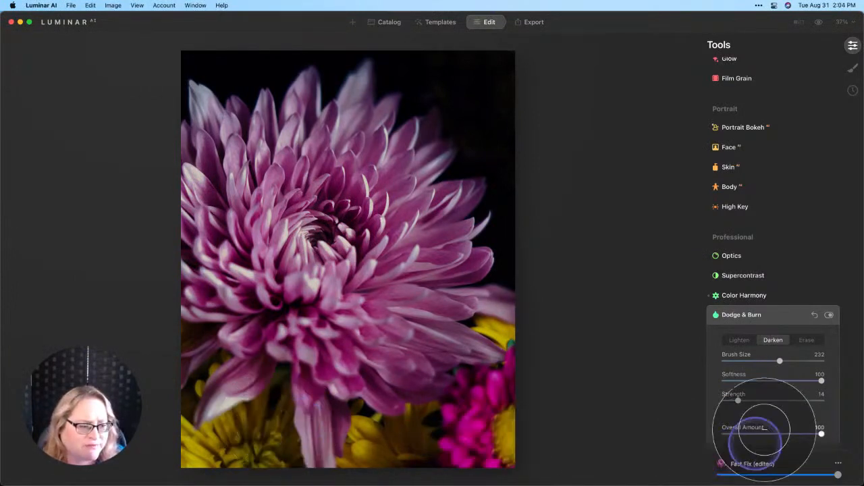
pyautogui.moveTo(738, 402); pyautogui.dragTo(734, 401)
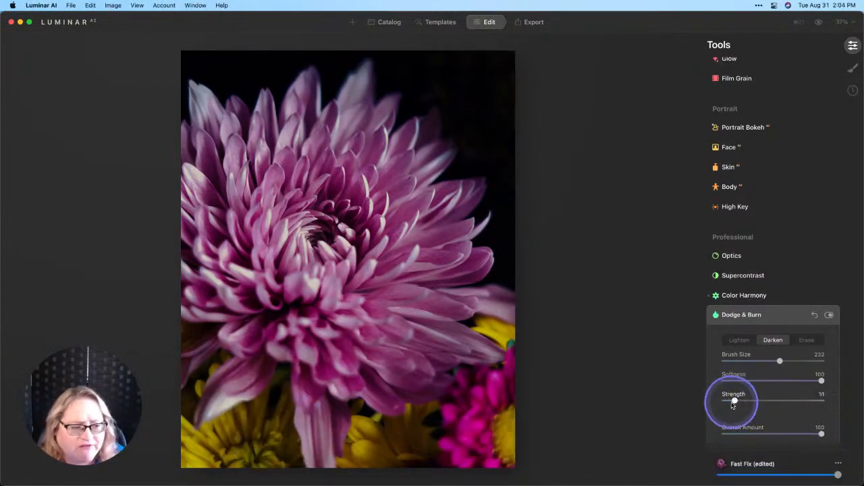
pyautogui.moveTo(411, 451)
pyautogui.mouseDown()
pyautogui.moveTo(505, 410)
pyautogui.moveTo(508, 373)
pyautogui.moveTo(495, 336)
pyautogui.mouseUp()
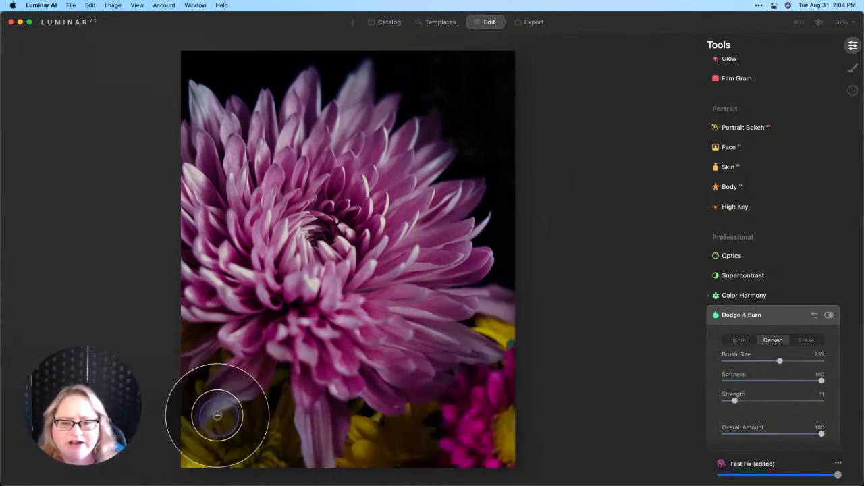
pyautogui.click(285, 338)
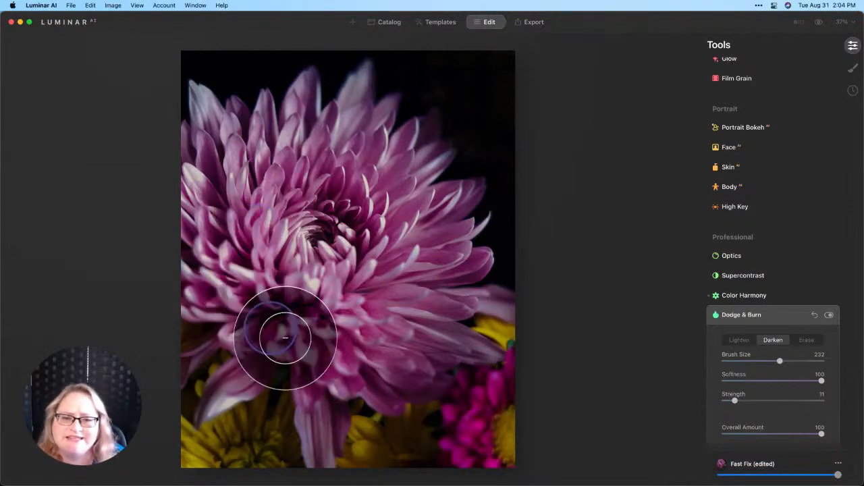
# - Darken the pink and yellow flowers at the photo's lower-right edge further, and close Dodge & Burn
pyautogui.click(478, 388)
pyautogui.click(511, 321)
pyautogui.click(508, 347)
pyautogui.click(495, 316)
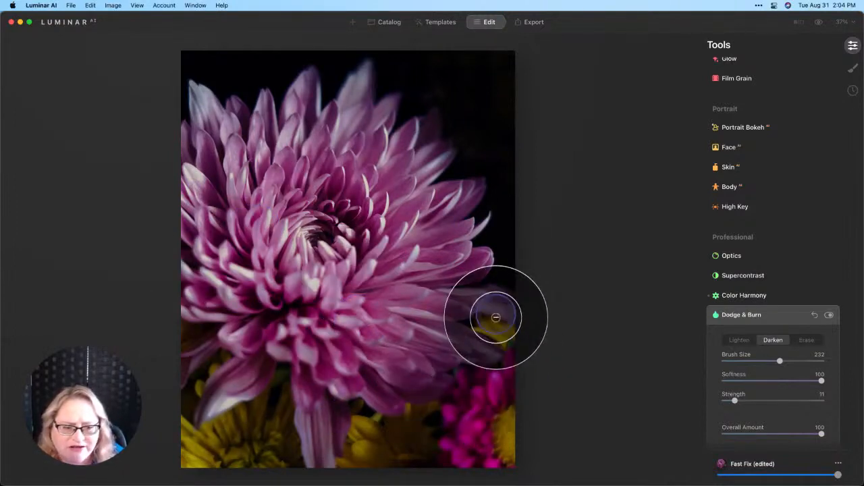
pyautogui.click(500, 330)
pyautogui.click(125, 447)
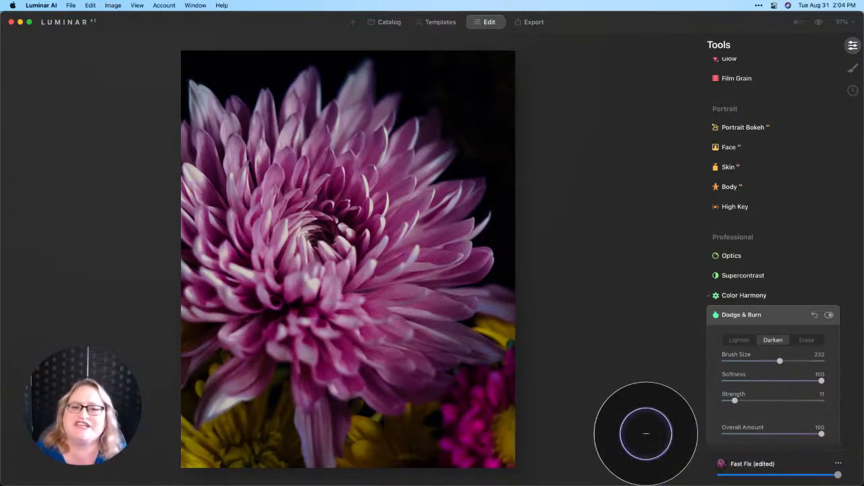
pyautogui.click(784, 318)
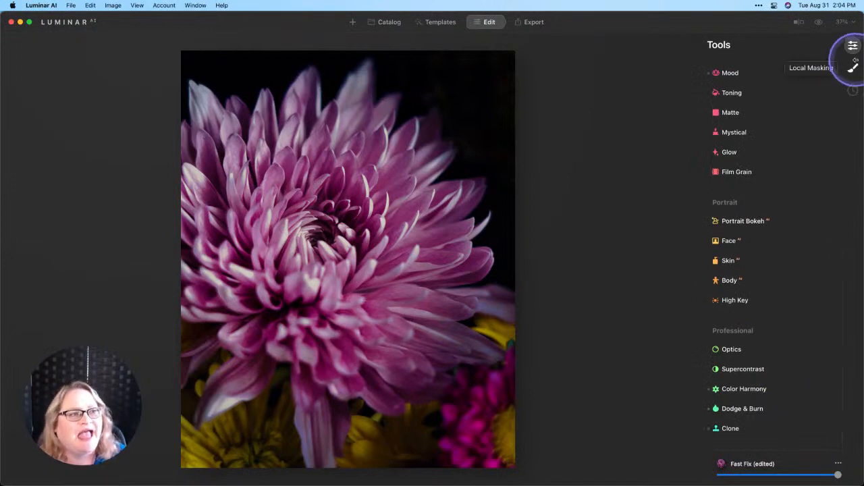
# - Add a Basic local adjustment with a slanted gradient mask over the chrysanthemum's upper petals and set its Structure to -100
pyautogui.click(853, 68)
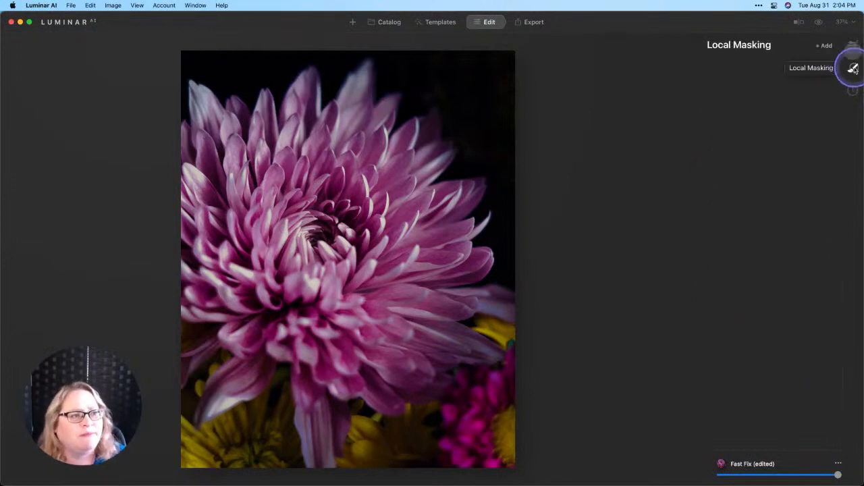
pyautogui.click(824, 45)
pyautogui.click(816, 56)
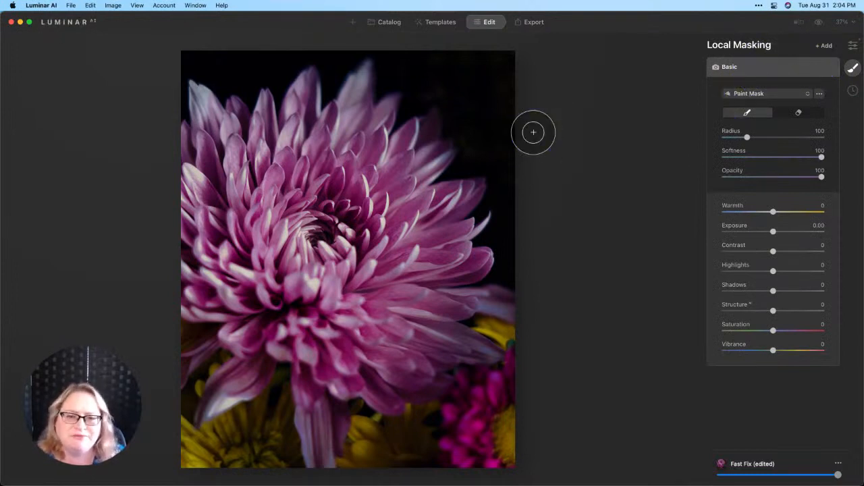
pyautogui.click(760, 93)
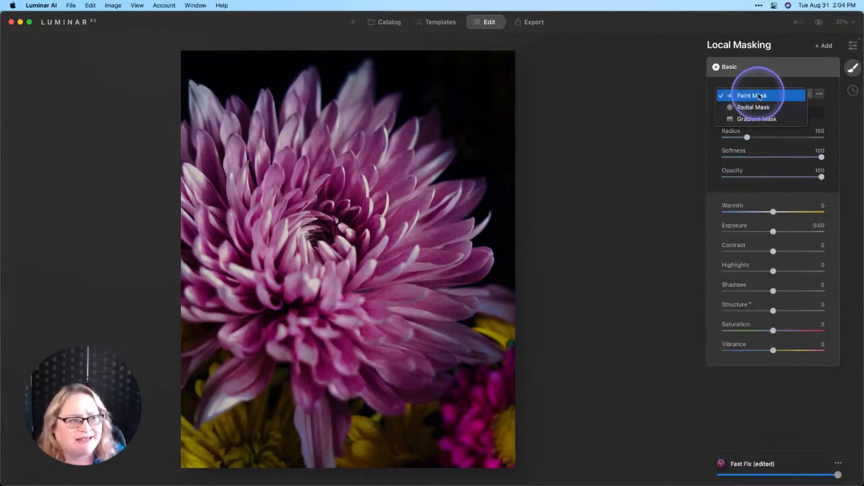
pyautogui.click(763, 118)
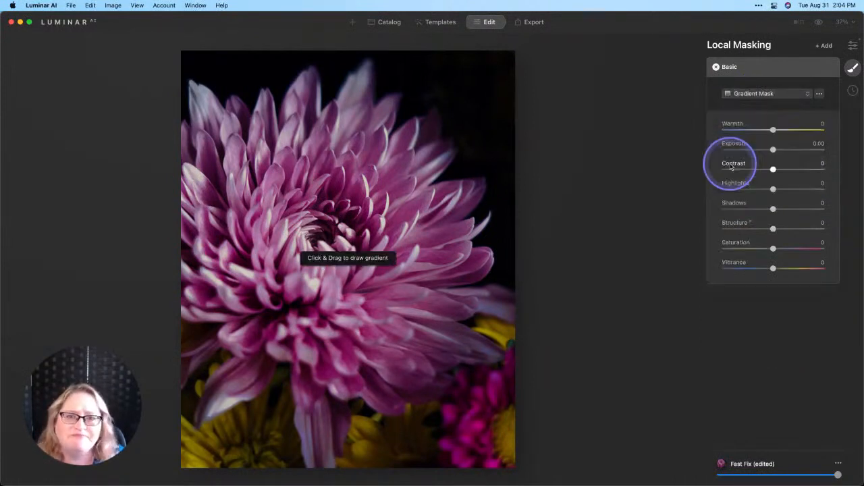
pyautogui.moveTo(360, 127); pyautogui.dragTo(343, 190)
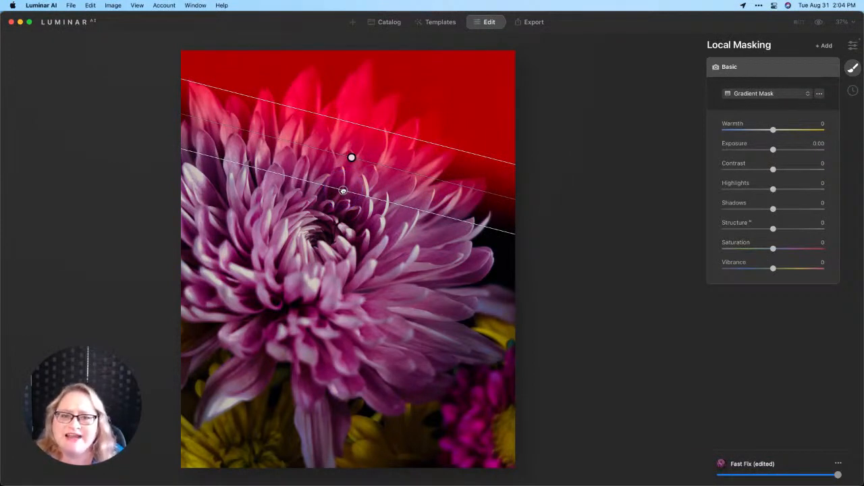
pyautogui.moveTo(342, 194); pyautogui.dragTo(343, 189)
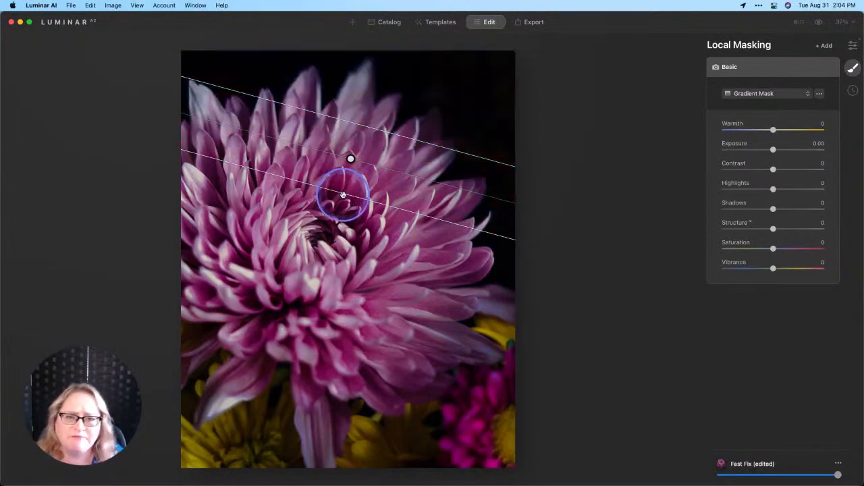
pyautogui.moveTo(773, 231); pyautogui.dragTo(771, 231)
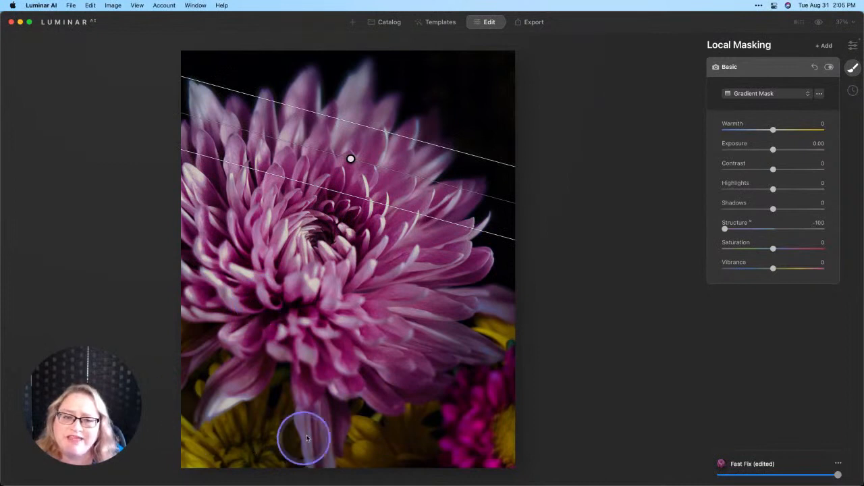
# - Add a second Basic local adjustment with a slanted gradient mask over the photo's lower part and set its Structure to -100
pyautogui.click(826, 46)
pyautogui.click(814, 59)
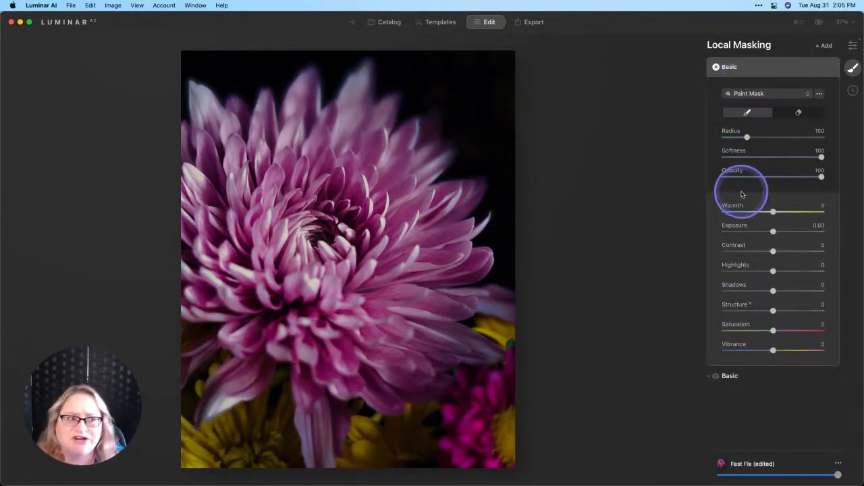
pyautogui.click(783, 94)
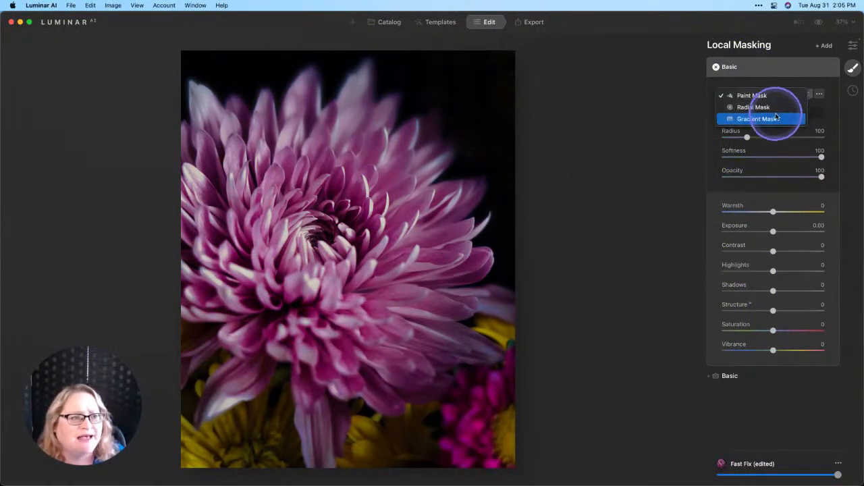
pyautogui.click(761, 119)
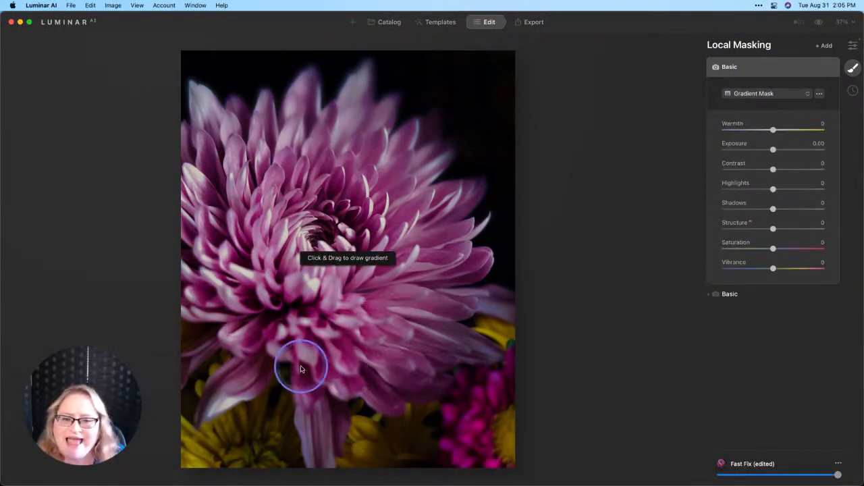
pyautogui.moveTo(281, 349); pyautogui.dragTo(311, 270)
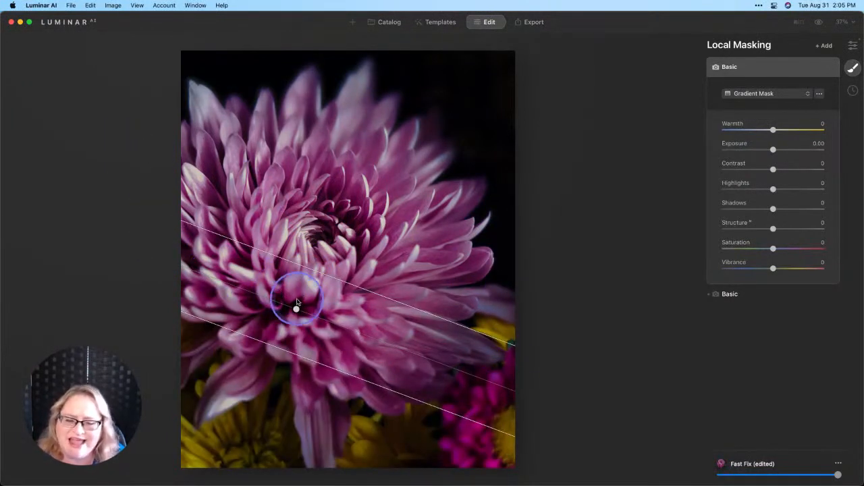
pyautogui.moveTo(320, 319); pyautogui.dragTo(320, 319)
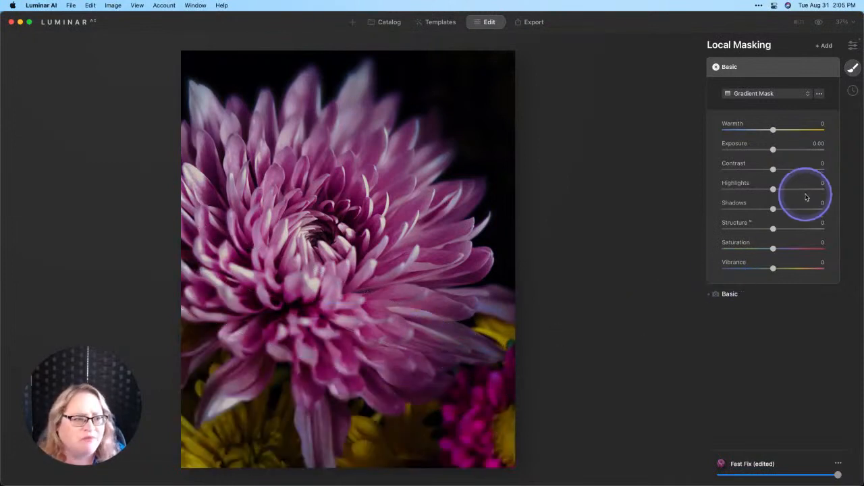
pyautogui.moveTo(773, 232); pyautogui.dragTo(772, 233)
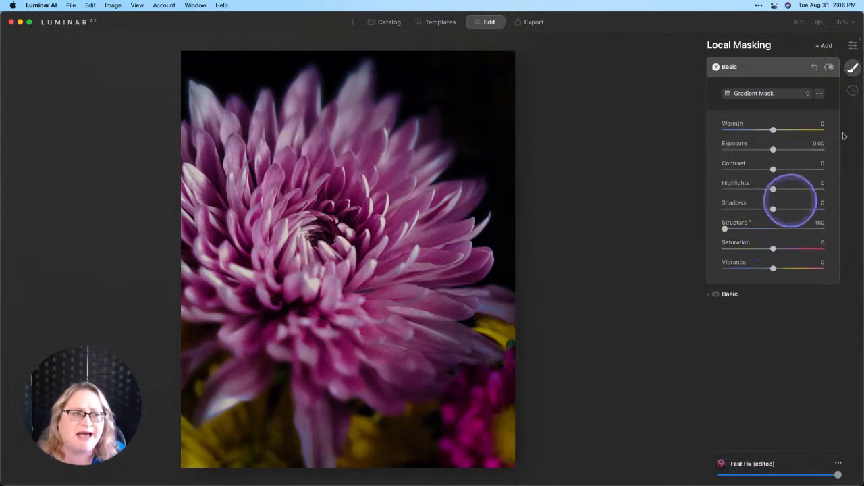
# - Extend the second adjustment onto the yellow flower and petals at the photo's right edge using a Paint Mask with radius 100
pyautogui.click(788, 93)
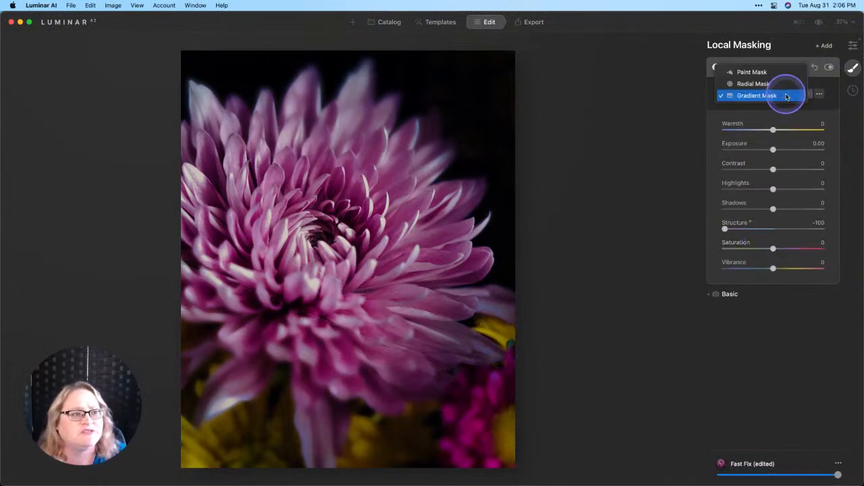
pyautogui.click(761, 73)
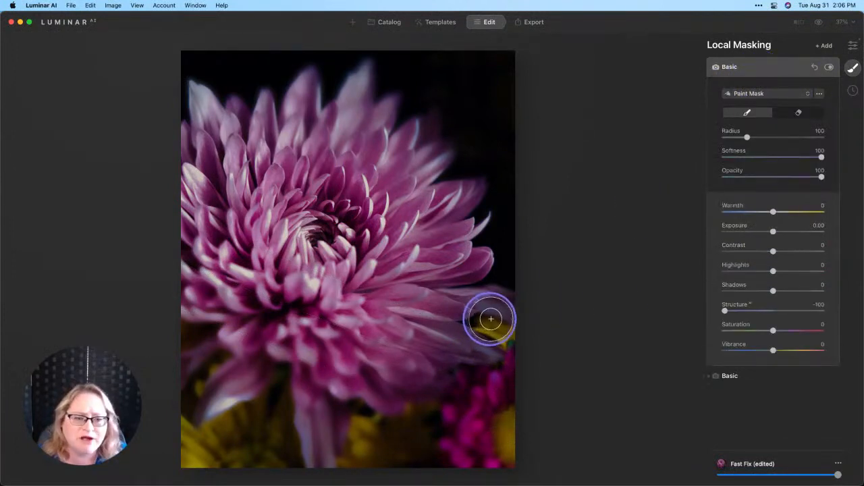
pyautogui.moveTo(502, 324)
pyautogui.mouseDown()
pyautogui.moveTo(480, 342)
pyautogui.moveTo(496, 308)
pyautogui.moveTo(500, 355)
pyautogui.moveTo(512, 344)
pyautogui.moveTo(504, 383)
pyautogui.moveTo(501, 370)
pyautogui.moveTo(489, 387)
pyautogui.moveTo(488, 360)
pyautogui.moveTo(458, 375)
pyautogui.moveTo(484, 353)
pyautogui.moveTo(509, 300)
pyautogui.mouseUp()
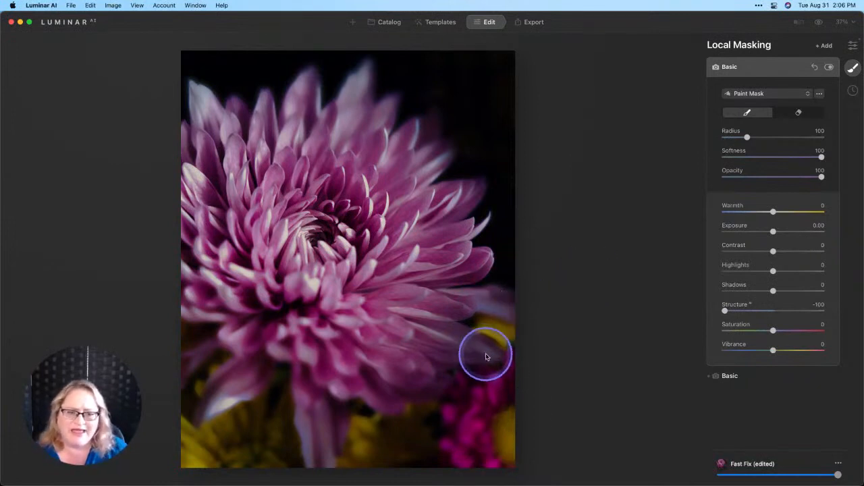
# - Partly erase the second adjustment's mask over the chrysanthemum's lower-right petals at opacity 43
pyautogui.click(799, 112)
pyautogui.click(766, 177)
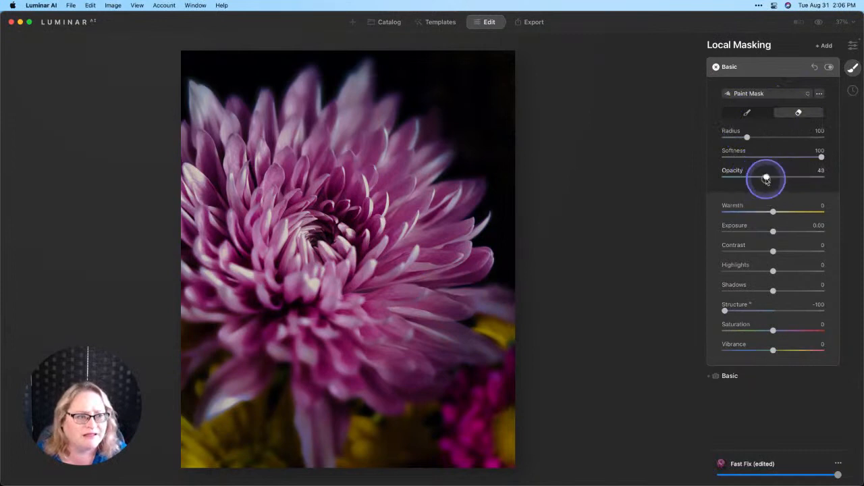
pyautogui.moveTo(463, 306)
pyautogui.mouseDown()
pyautogui.moveTo(464, 320)
pyautogui.moveTo(439, 352)
pyautogui.mouseUp()
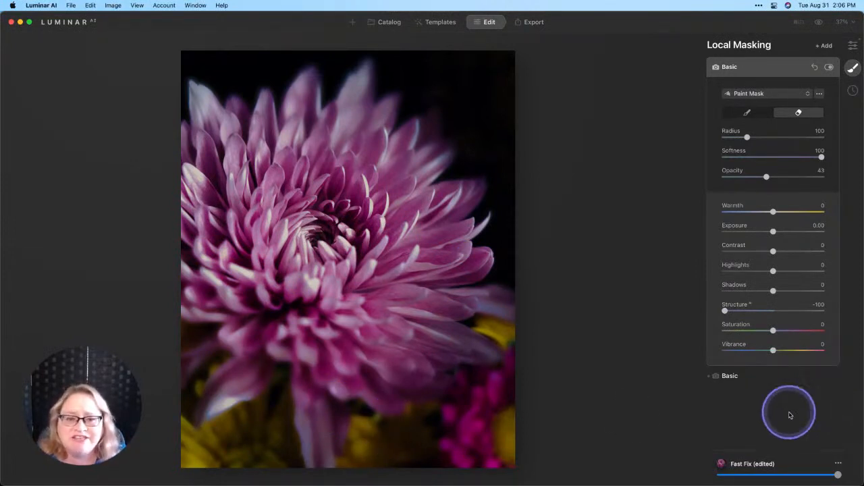
# - Reduce the HSL saturation in the Color tool to -17 for Orange and -37 for Yellow
pyautogui.click(853, 46)
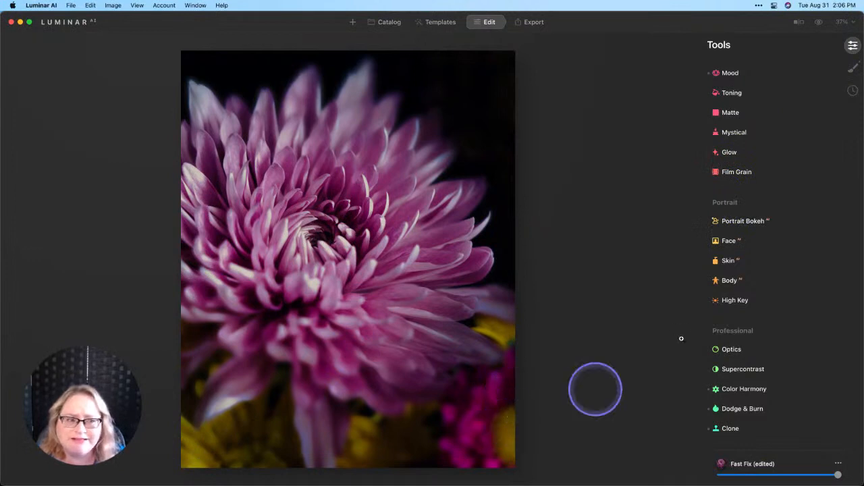
pyautogui.scroll(8, 780, 287)
pyautogui.scroll(3, 780, 287)
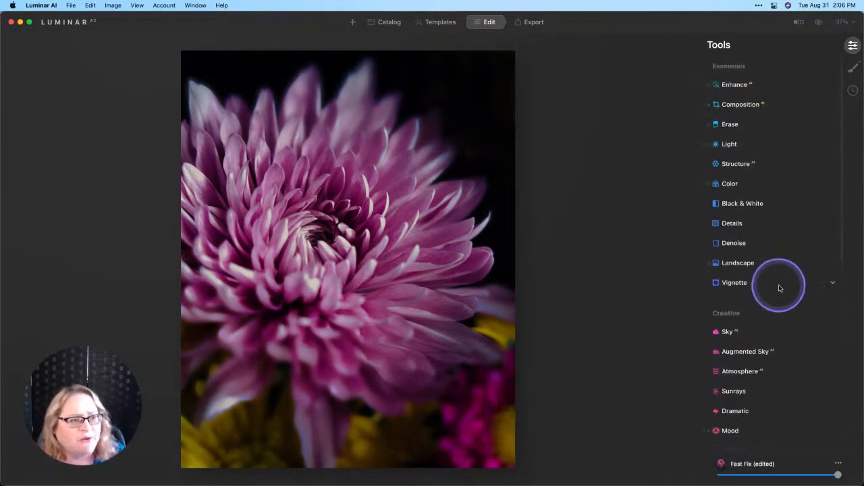
pyautogui.click(730, 184)
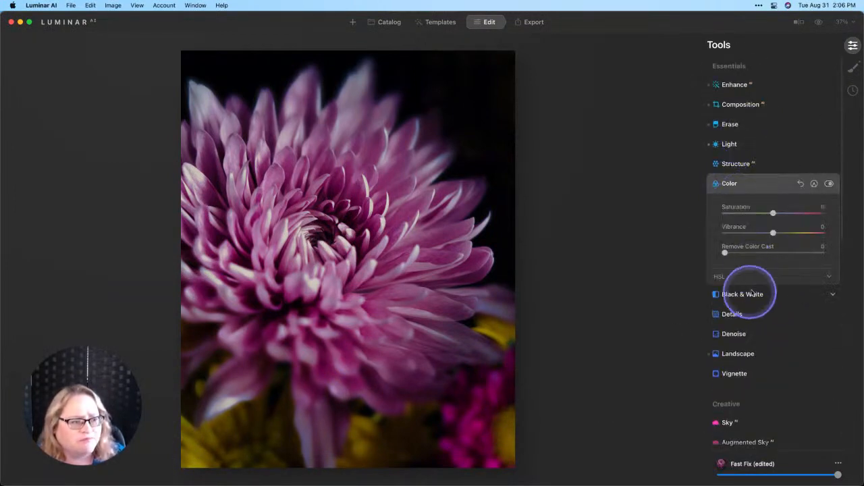
pyautogui.click(749, 273)
pyautogui.scroll(-3, 739, 304)
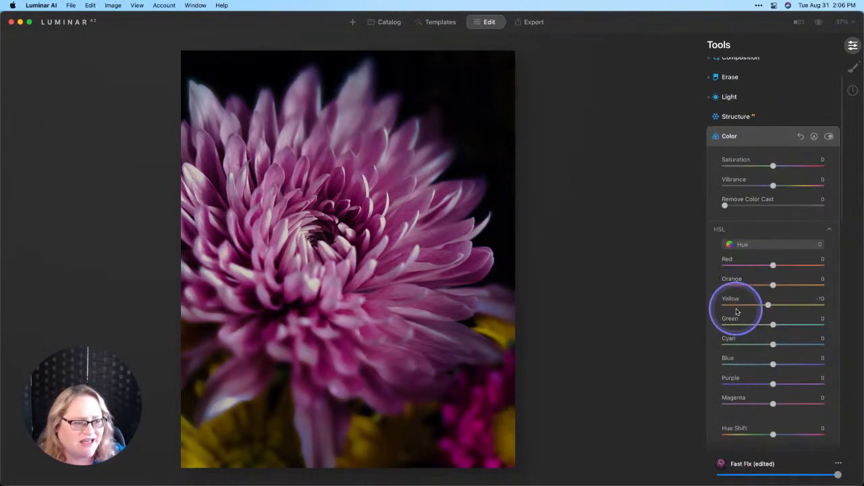
pyautogui.click(762, 245)
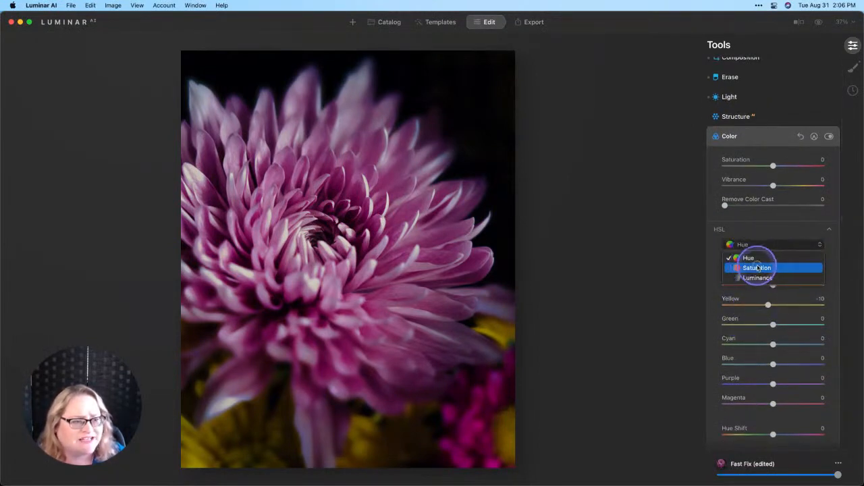
pyautogui.click(757, 268)
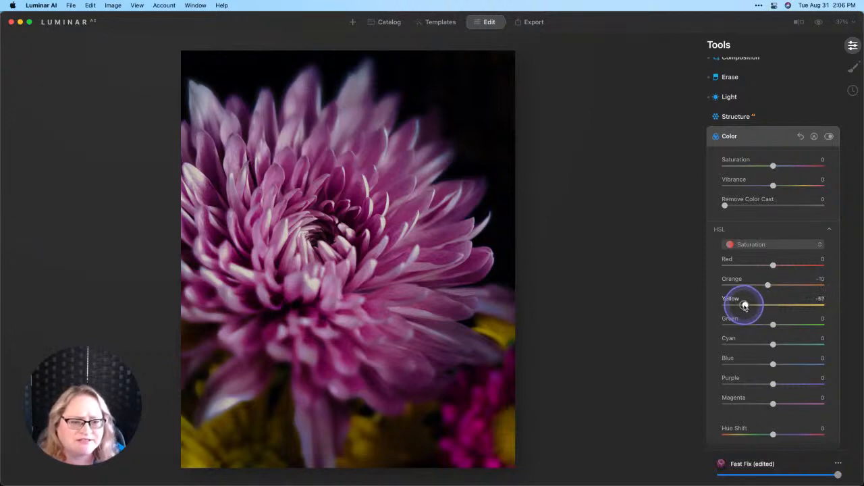
pyautogui.moveTo(742, 306); pyautogui.dragTo(747, 305)
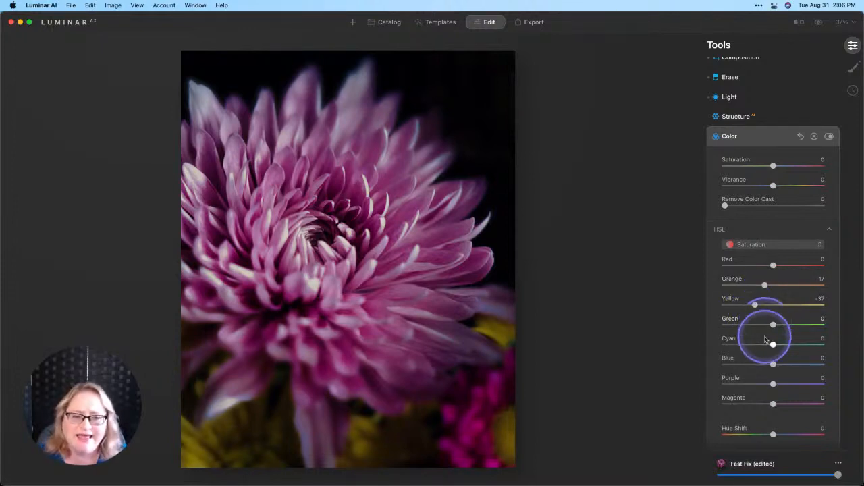
pyautogui.scroll(-5, 785, 259)
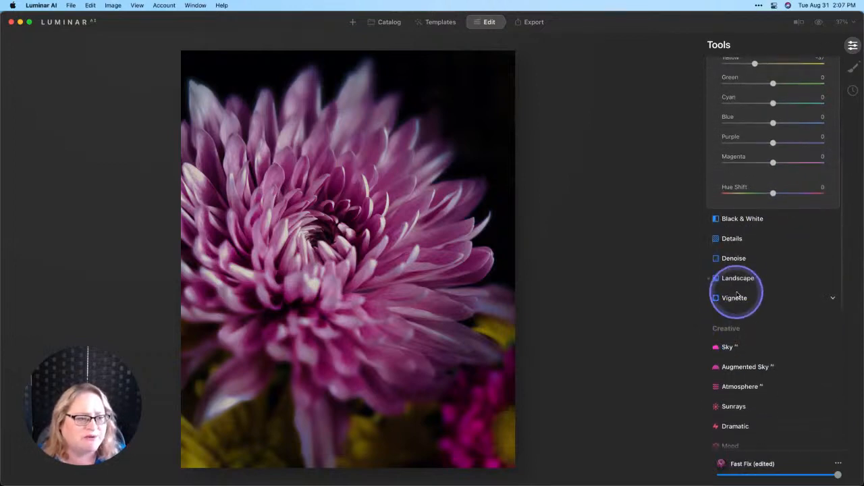
# - Add a dark vignette to the chrysanthemum photo with Amount -100 and Size 34
pyautogui.click(733, 298)
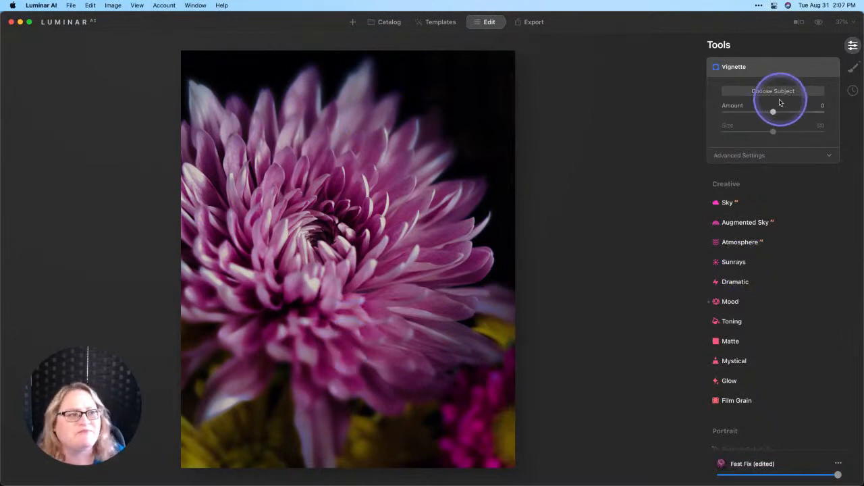
pyautogui.moveTo(748, 116); pyautogui.dragTo(677, 113)
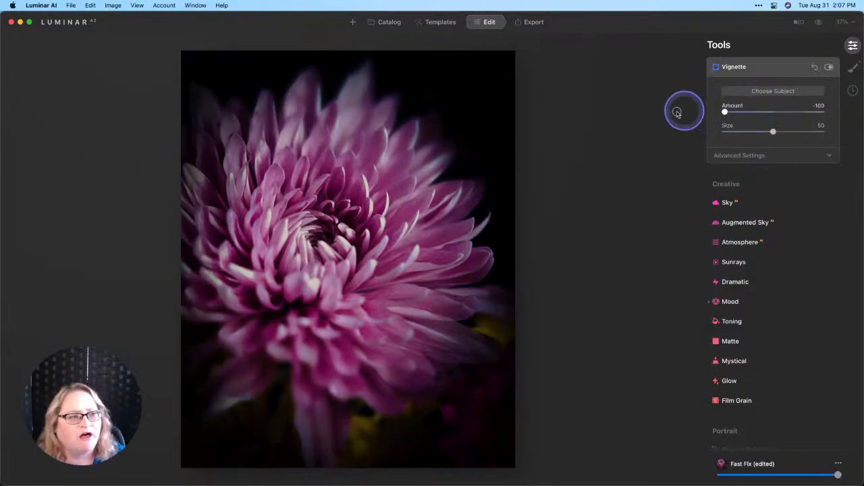
pyautogui.moveTo(775, 133); pyautogui.dragTo(759, 136)
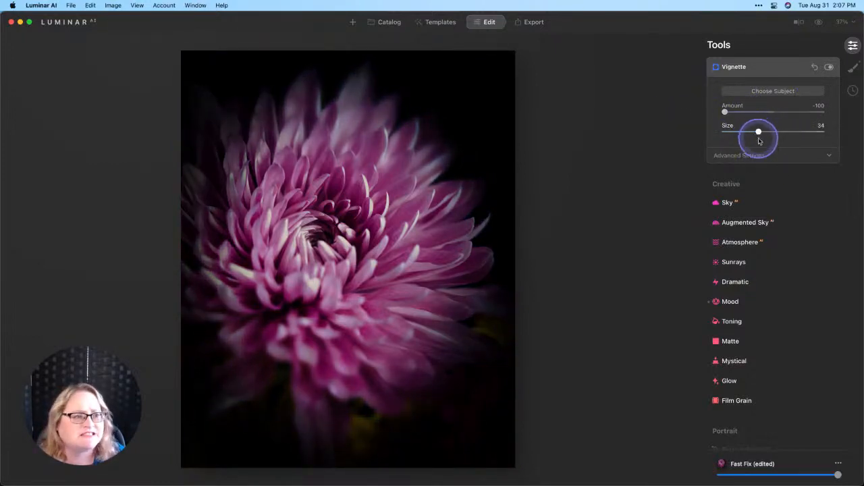
# - Refine the vignette's advanced settings to Roundness 75, Feather 56 and Inner Light 20
pyautogui.click(756, 155)
pyautogui.click(773, 191)
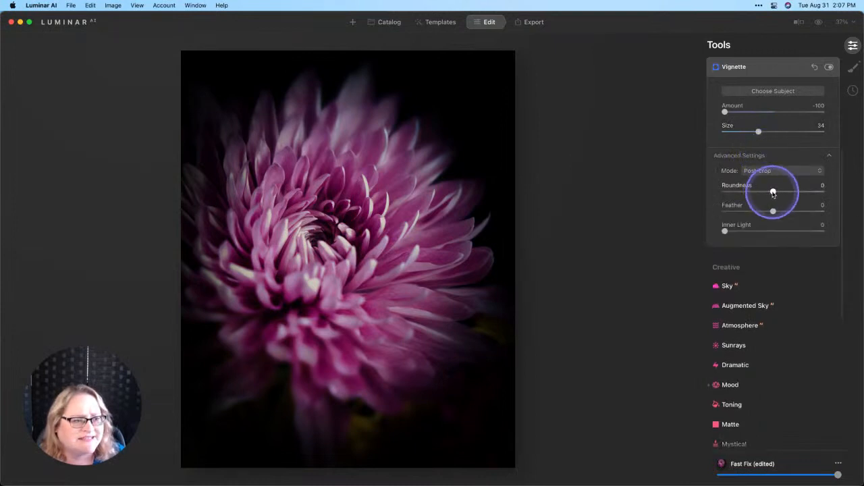
pyautogui.moveTo(773, 194)
pyautogui.mouseDown()
pyautogui.moveTo(761, 191)
pyautogui.moveTo(784, 192)
pyautogui.mouseUp()
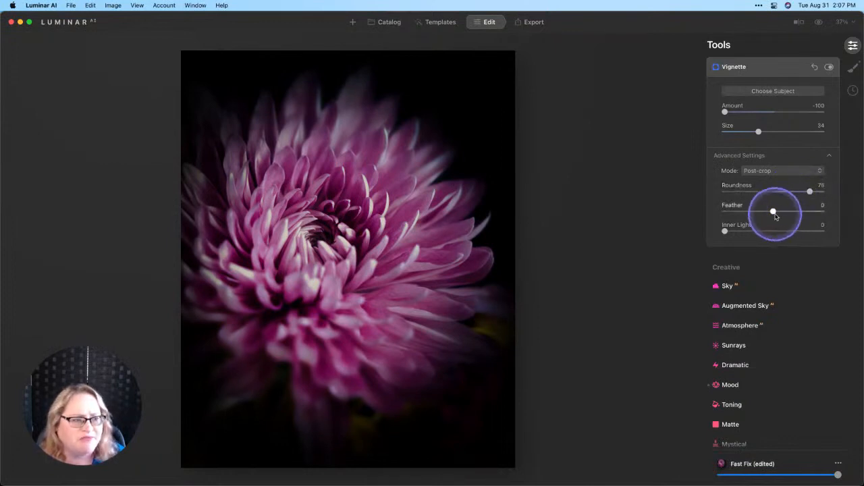
pyautogui.moveTo(774, 210); pyautogui.dragTo(799, 214)
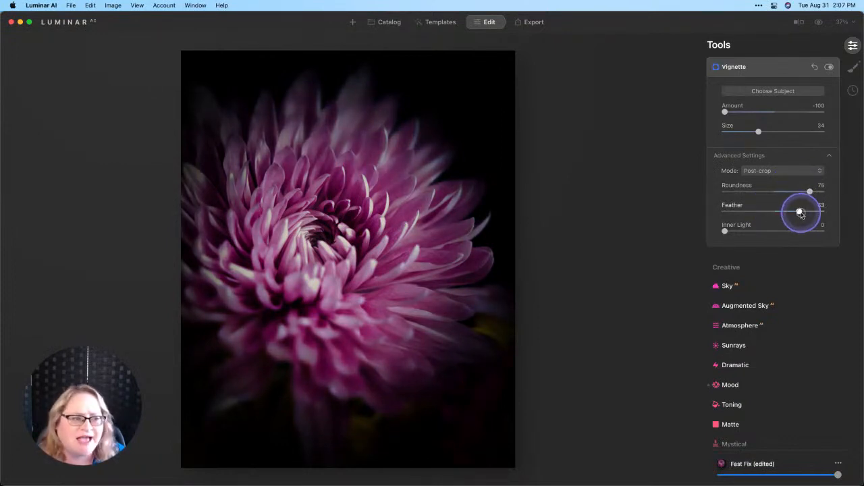
pyautogui.moveTo(801, 213); pyautogui.dragTo(801, 212)
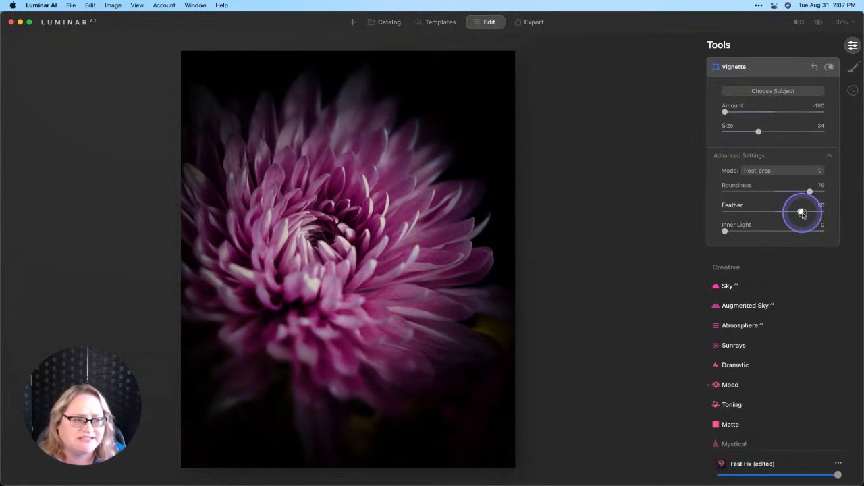
pyautogui.click(725, 231)
pyautogui.moveTo(732, 233); pyautogui.dragTo(745, 232)
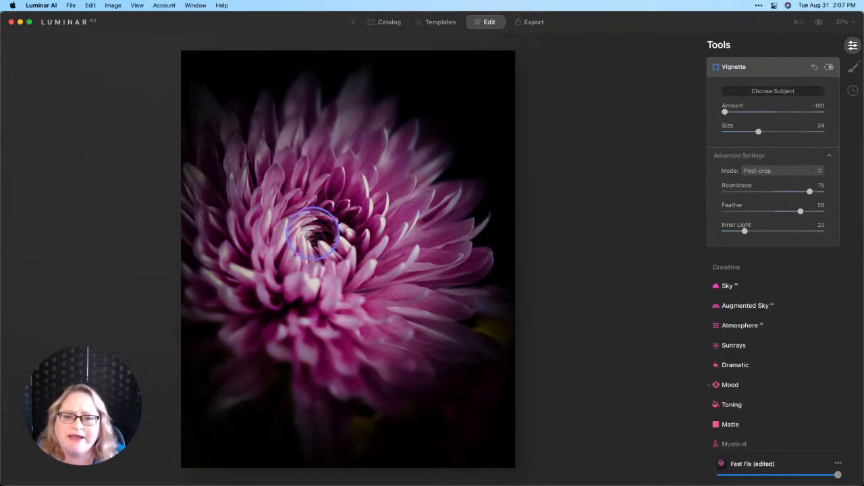
# - Place the vignette's subject point on the chrysanthemum's centre and set its Amount to -53
pyautogui.click(319, 235)
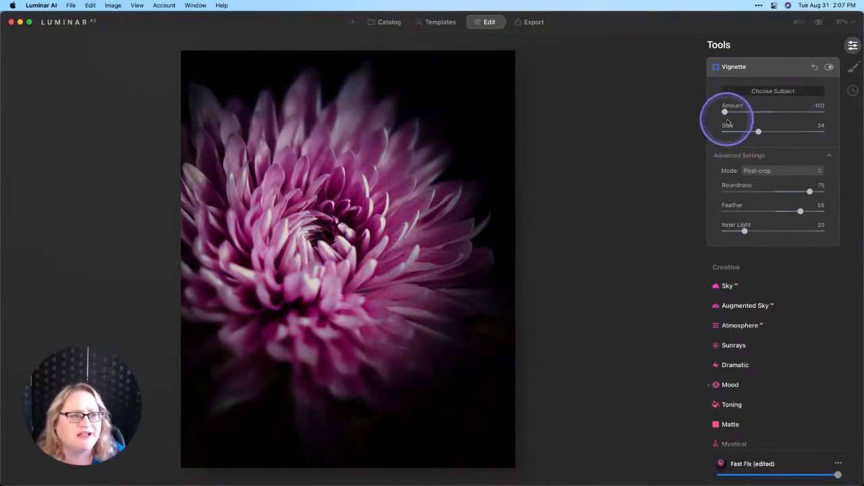
pyautogui.moveTo(723, 112); pyautogui.dragTo(749, 118)
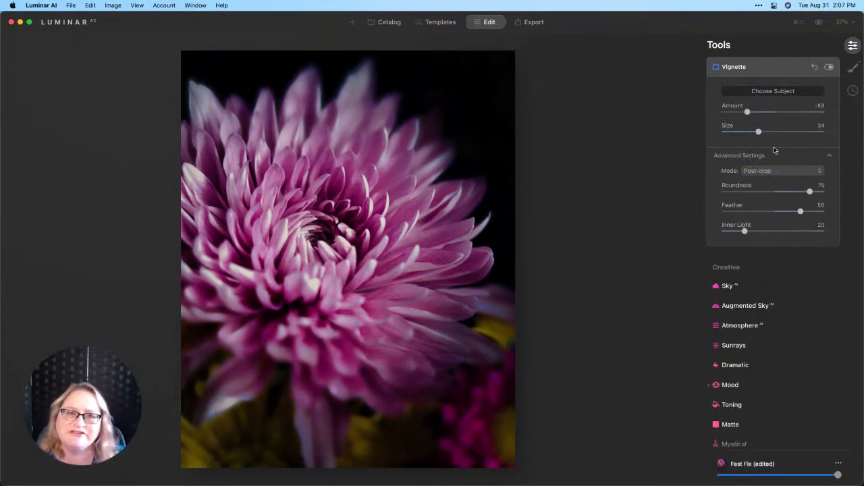
pyautogui.click(776, 91)
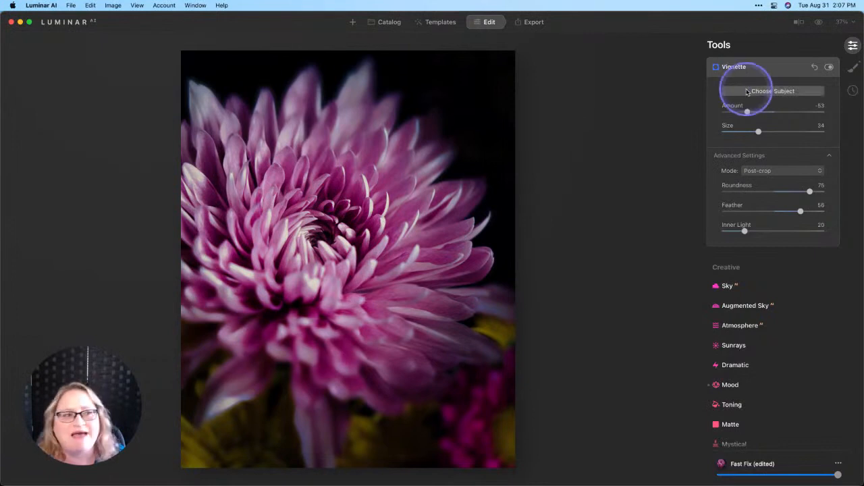
pyautogui.click(764, 65)
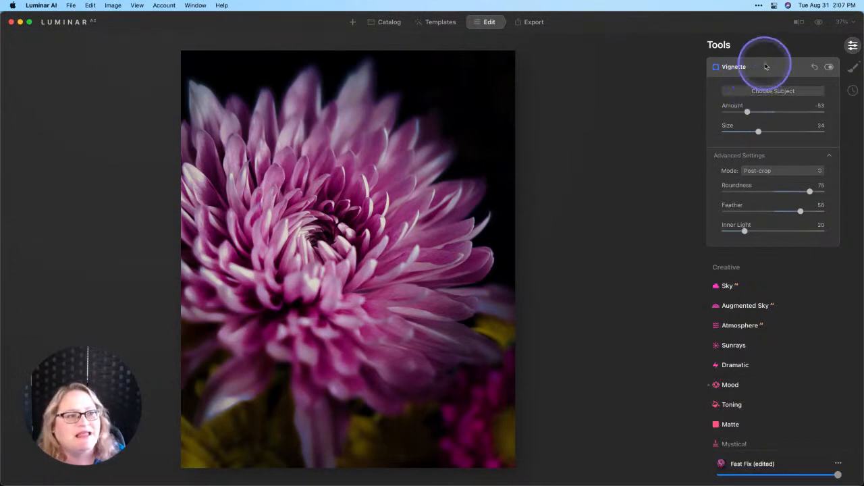
# - Compare the edited chrysanthemum photo with its original version
pyautogui.click(818, 23)
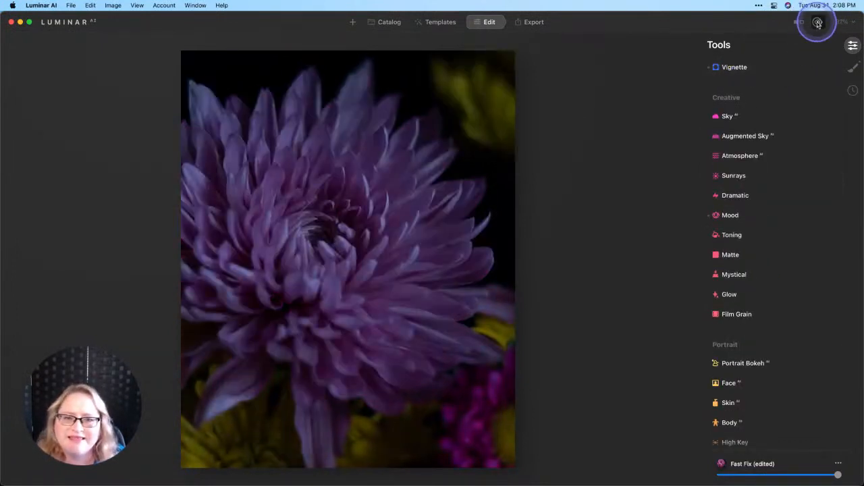
pyautogui.click(818, 23)
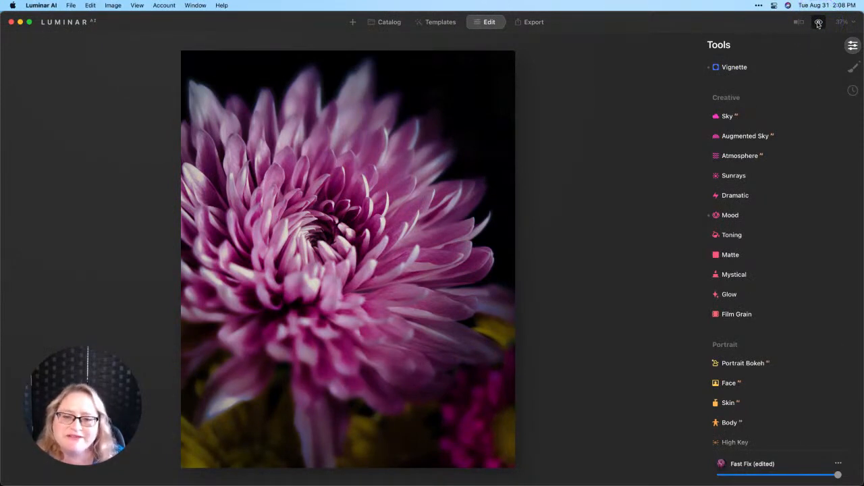
pyautogui.click(818, 24)
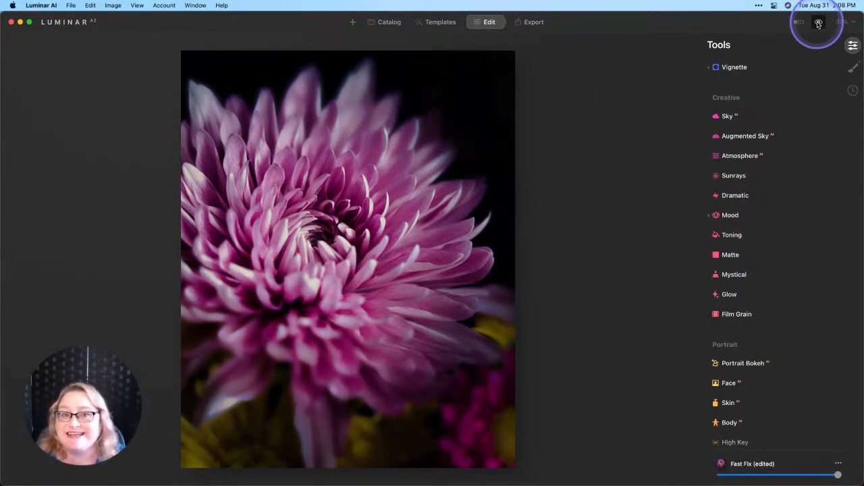